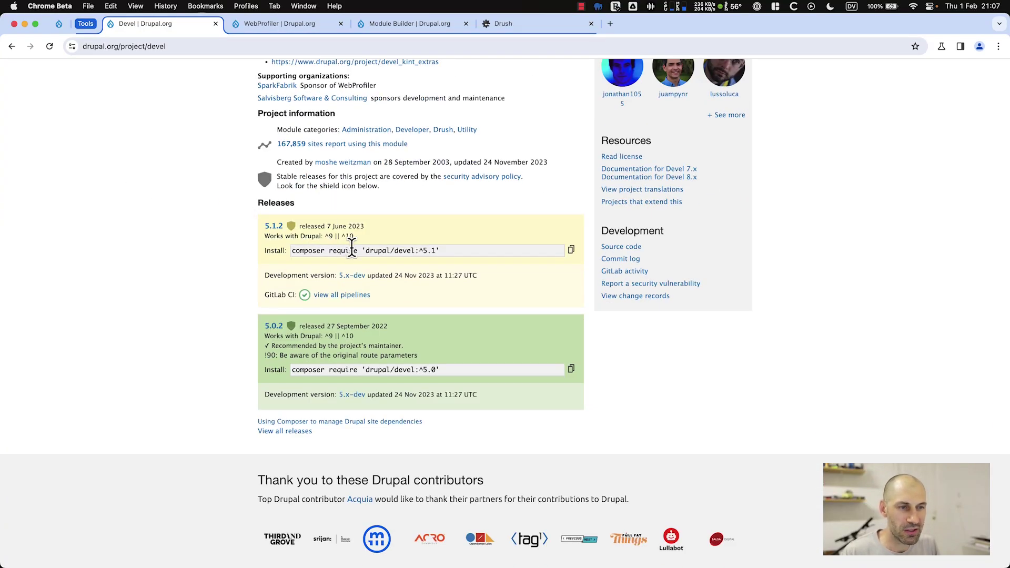
# - Copy the Devel 5.1.2 install command composer require 'drupal/devel:^5.1' and switch to the terminal
pyautogui.click(571, 250)
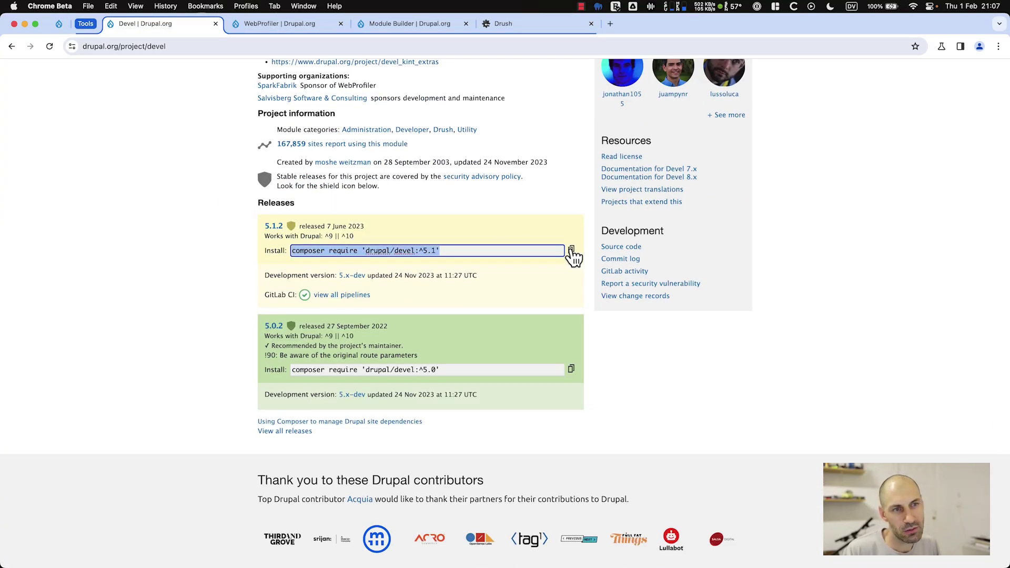
pyautogui.press('super+Tab')
pyautogui.press('super+Tab')
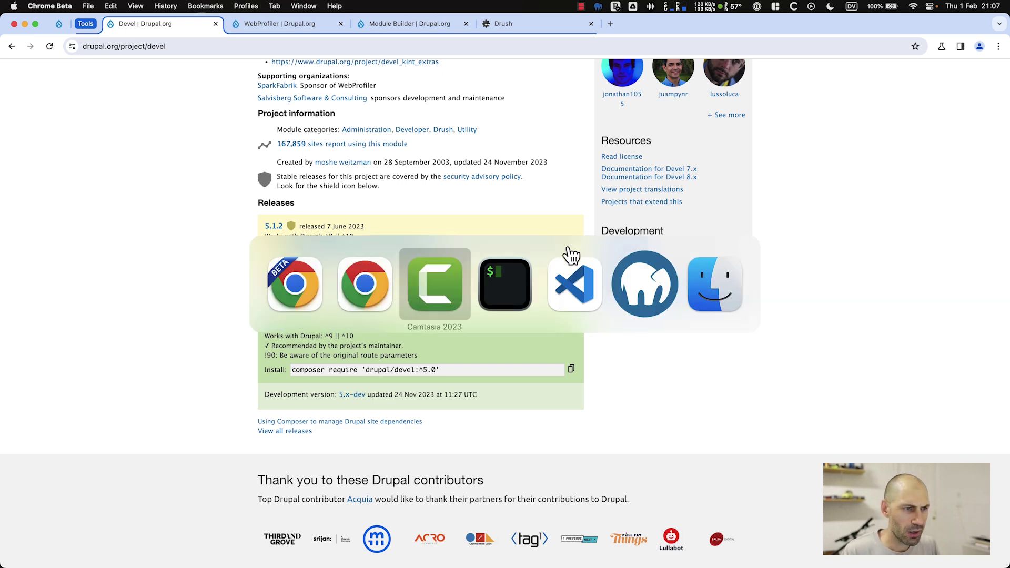
pyautogui.click(573, 266)
pyautogui.press('super+Tab')
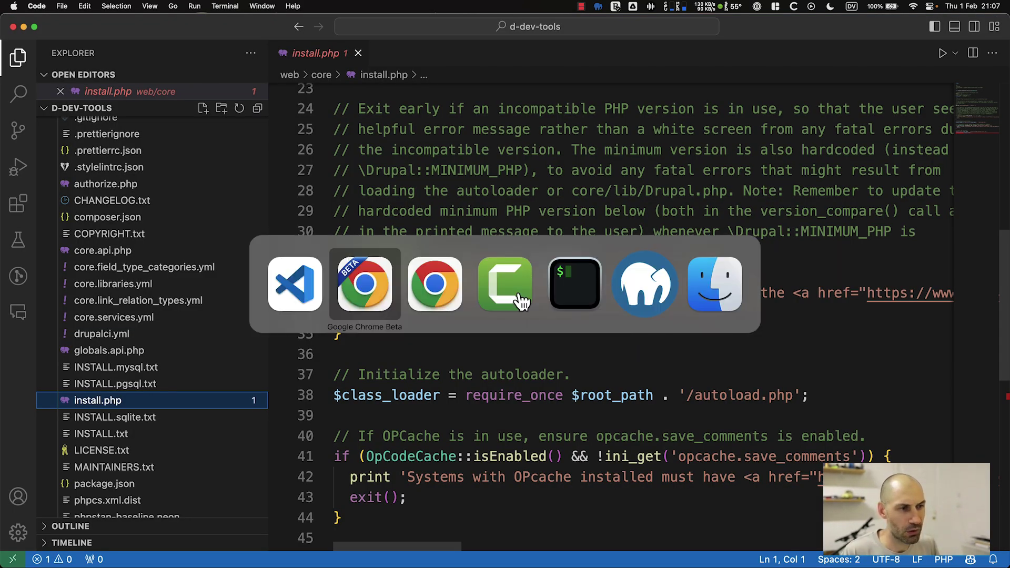
# - Run composer require 'drupal/devel:^5.1' in iTerm2 to install drupal/devel 5.1.2 and dependencies
pyautogui.click(572, 296)
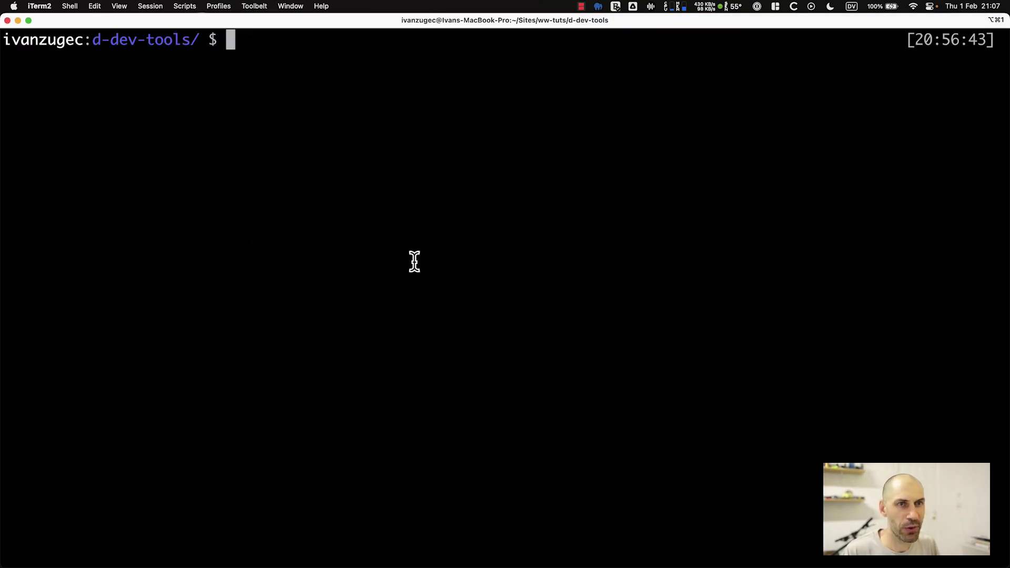
pyautogui.press('super+v')
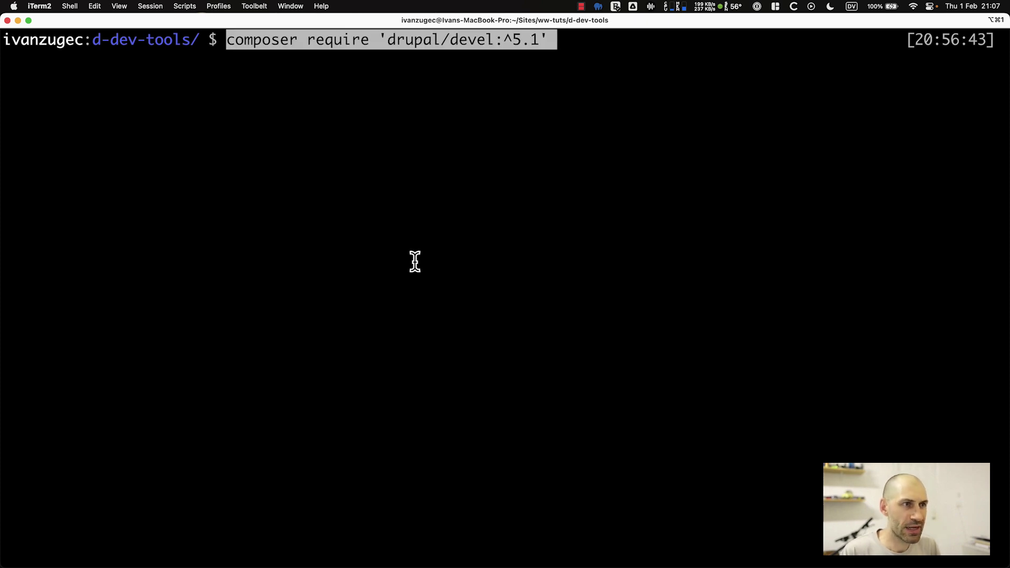
pyautogui.press('Return')
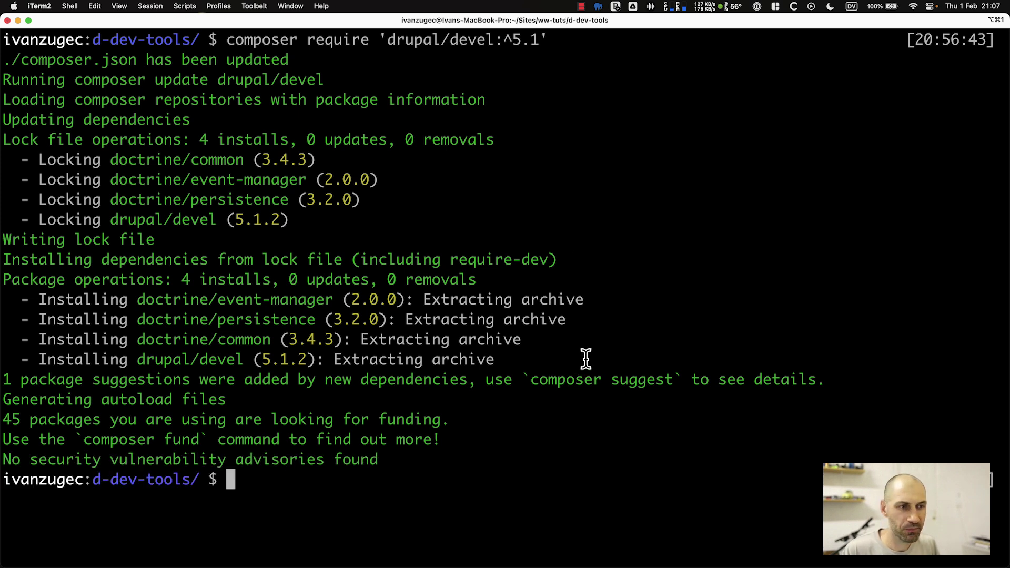
pyautogui.moveTo(586, 300); pyautogui.dragTo(605, 302)
pyautogui.press('super+Tab')
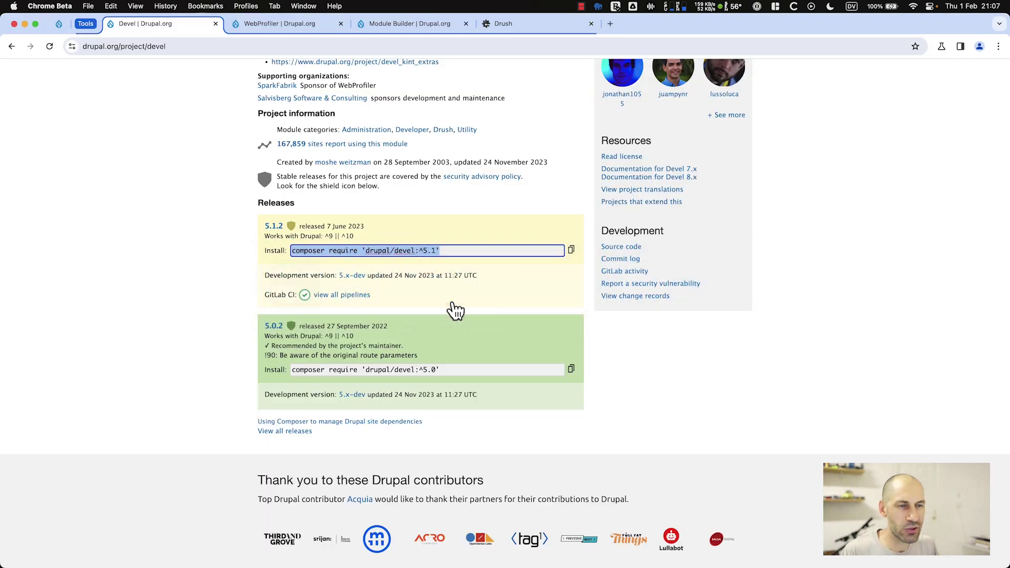
# - Unpin the local Drupal Dev site tab in Chrome Beta
pyautogui.click(465, 304)
pyautogui.click(55, 26)
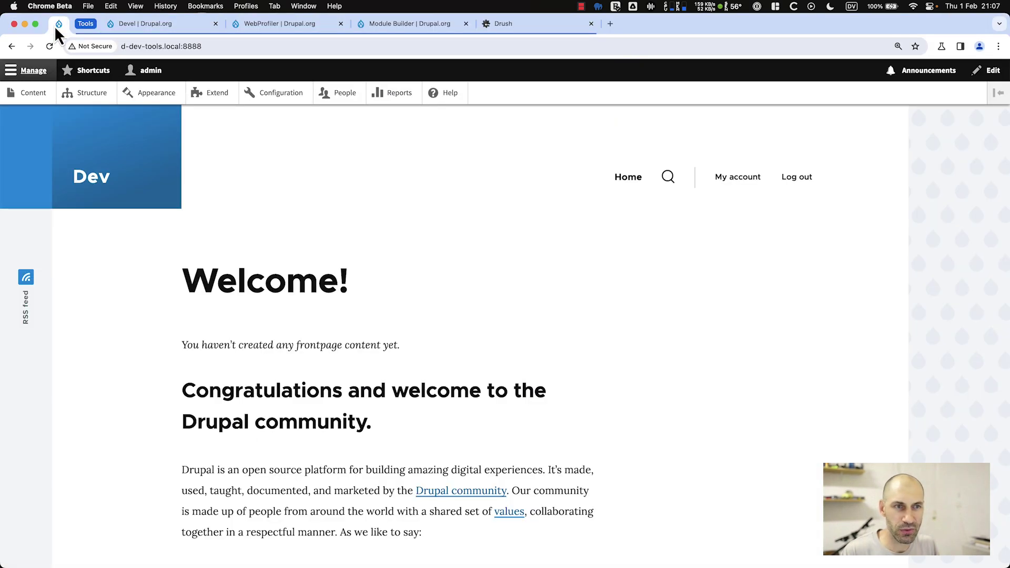
pyautogui.rightClick(59, 22)
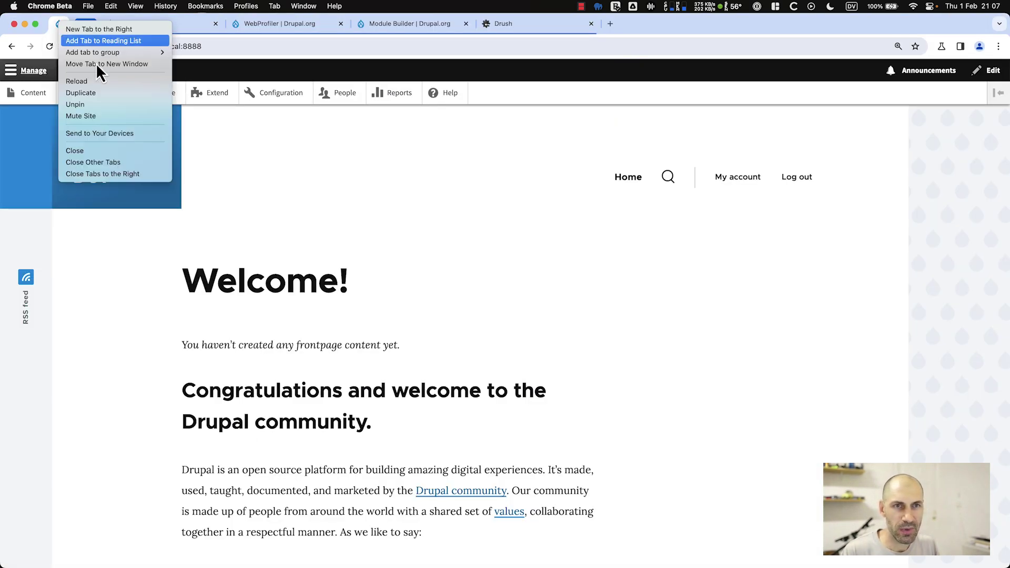
pyautogui.click(92, 103)
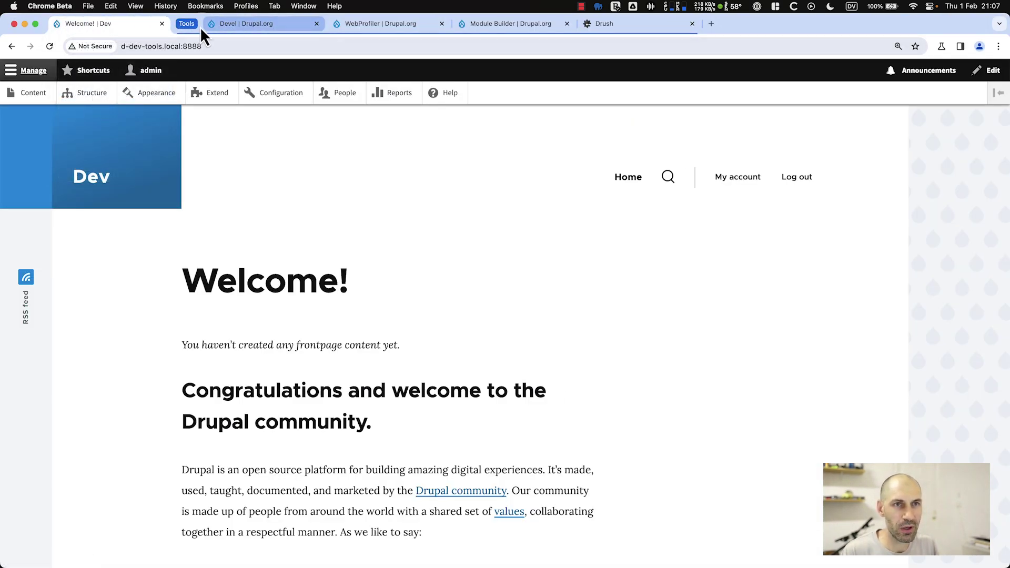
# - Move the Tools tab group to the far left and collapse it
pyautogui.moveTo(187, 27); pyautogui.dragTo(54, 27)
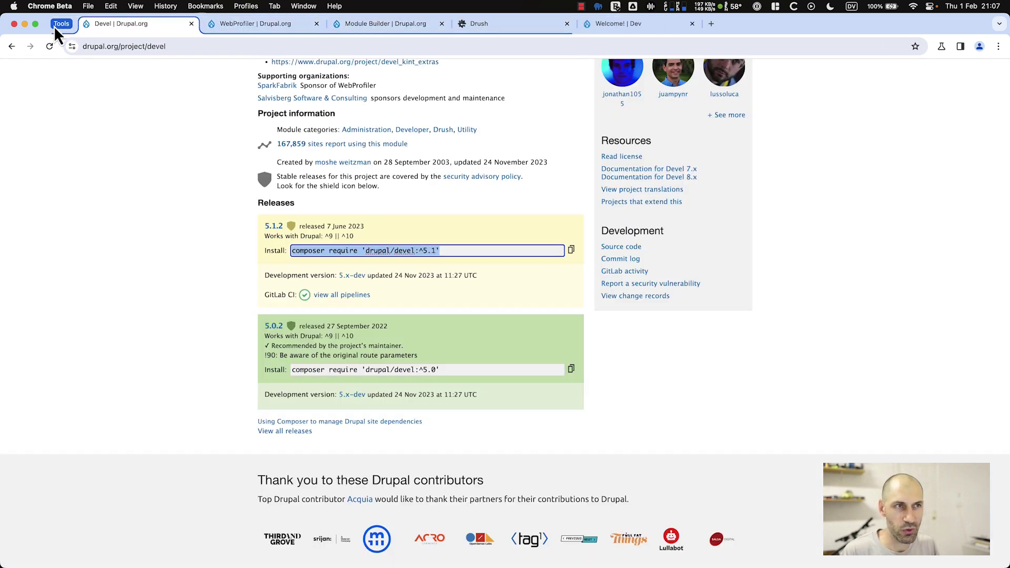
pyautogui.click(60, 26)
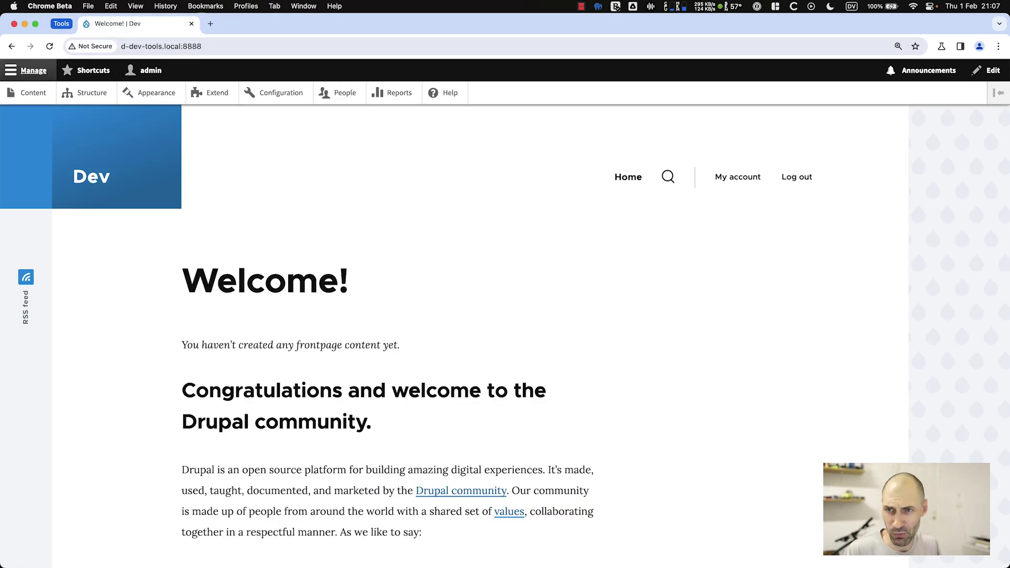
pyautogui.press('super+space')
pyautogui.press('Escape')
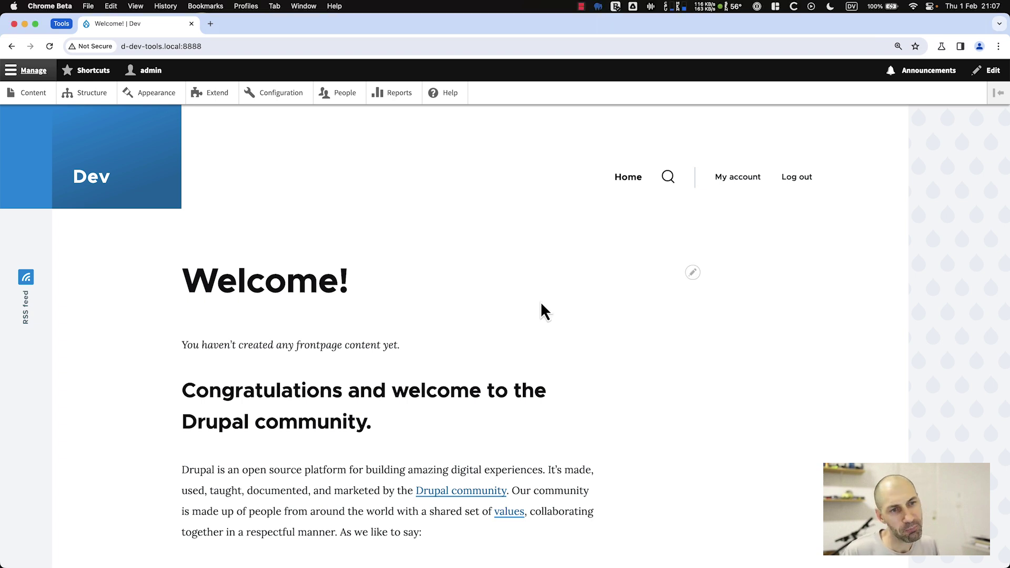
pyautogui.click(221, 94)
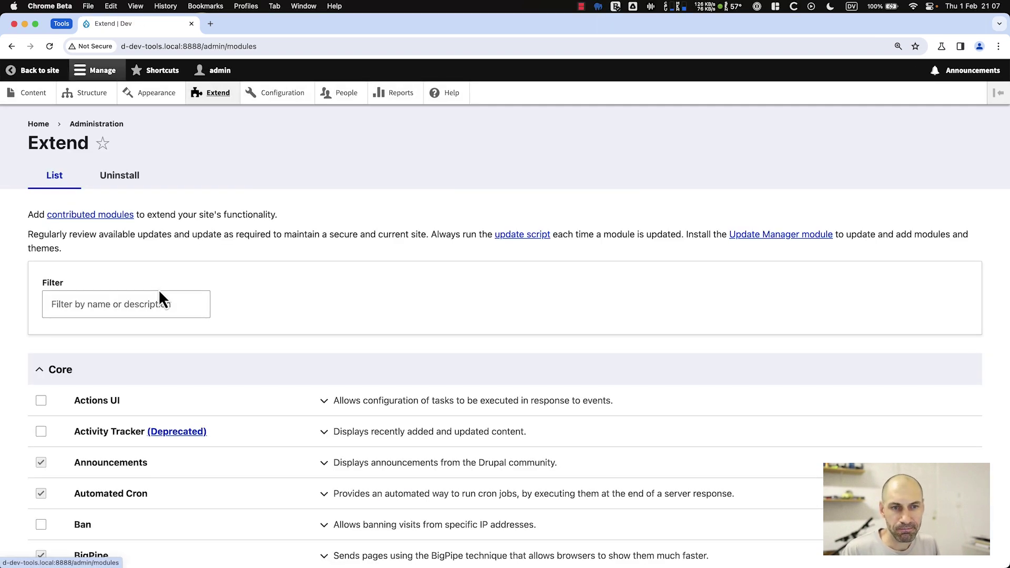
# - Filter Extend for 'devel', install the Devel module, and open Devel's Container Info page
pyautogui.click(154, 303)
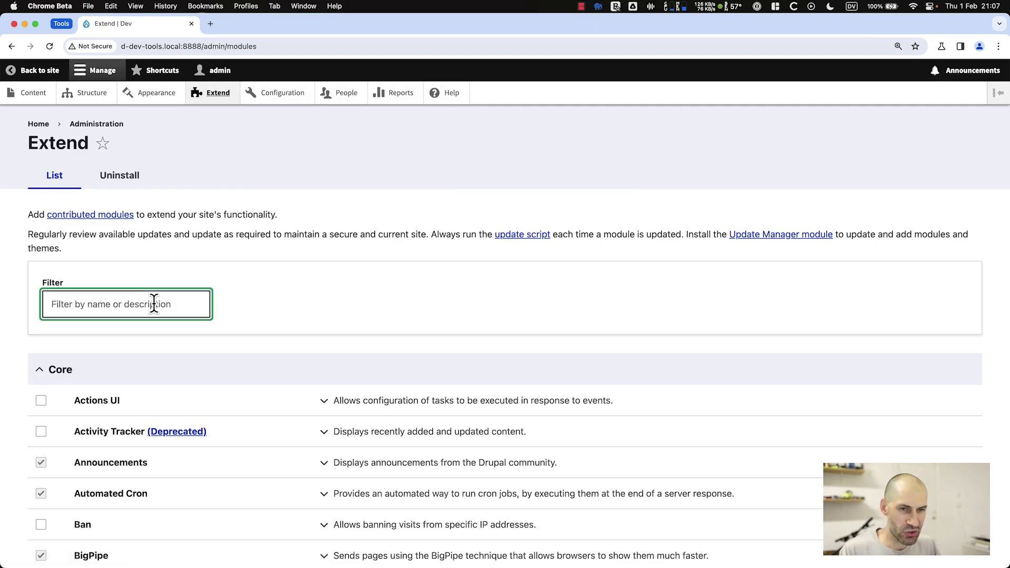
pyautogui.write('devel')
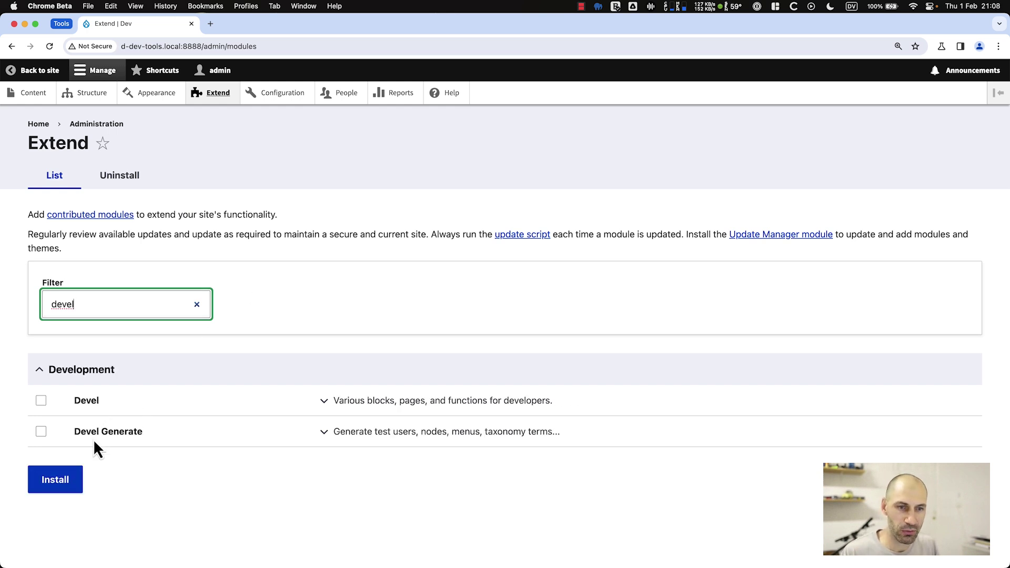
pyautogui.click(89, 403)
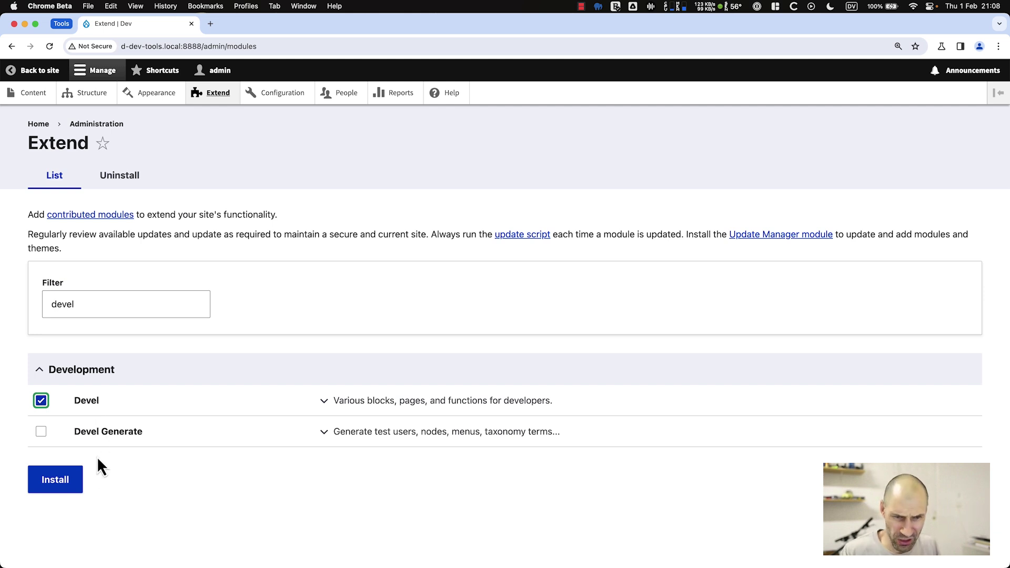
pyautogui.click(75, 487)
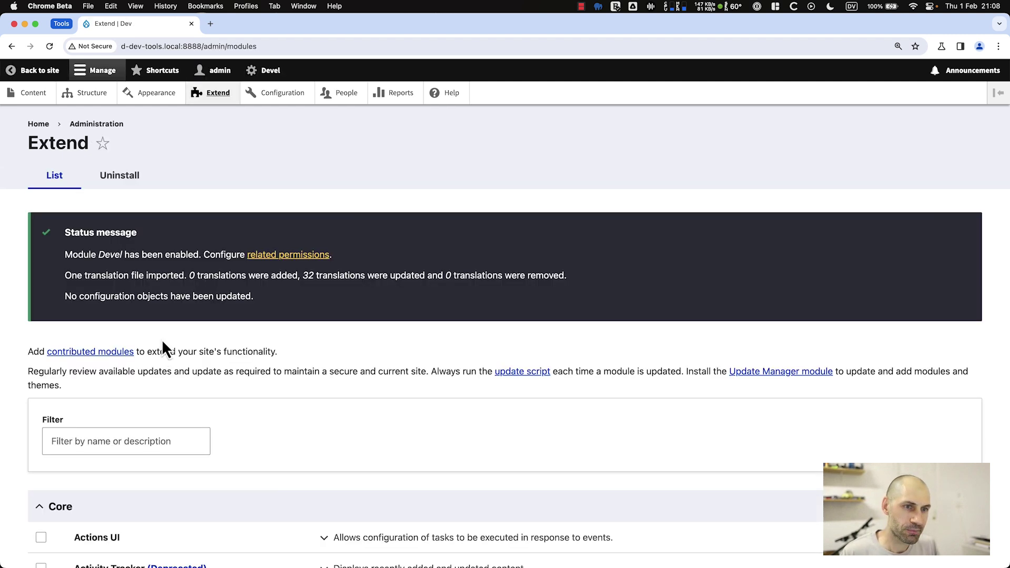
pyautogui.click(269, 78)
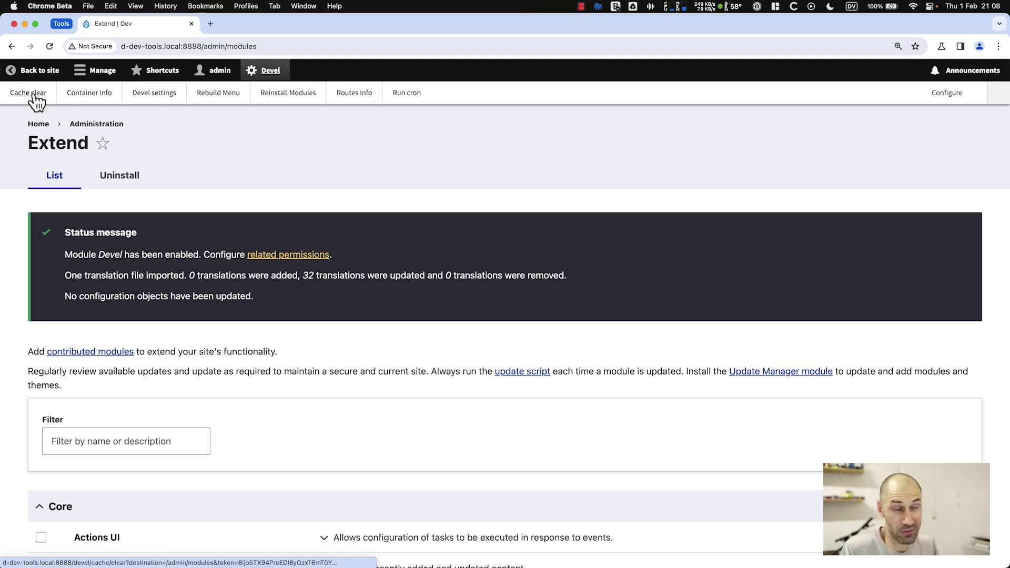
pyautogui.click(99, 96)
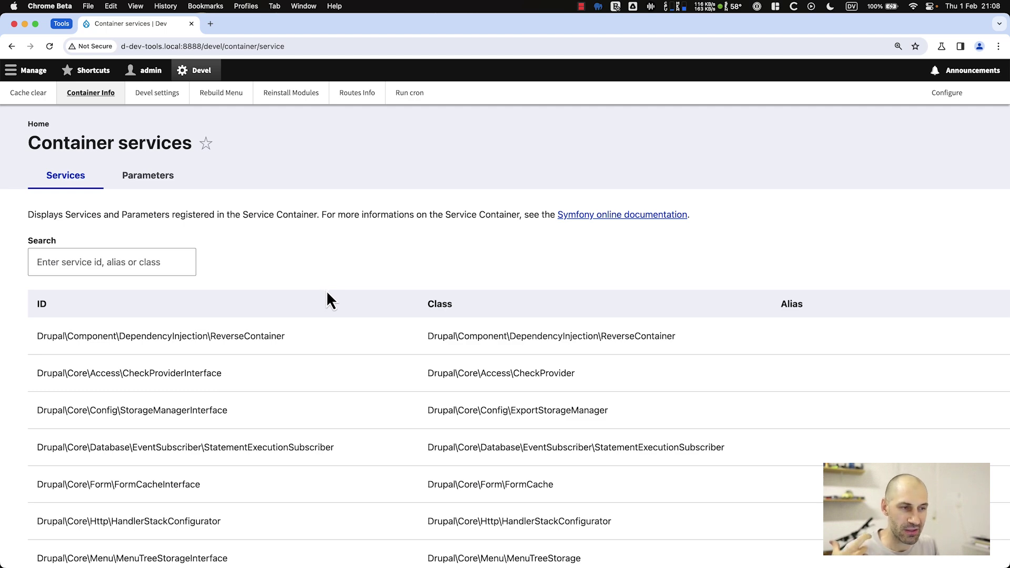
# - Browse the Container services table of service IDs and classes, then focus its search field
pyautogui.scroll(-5, 327, 294)
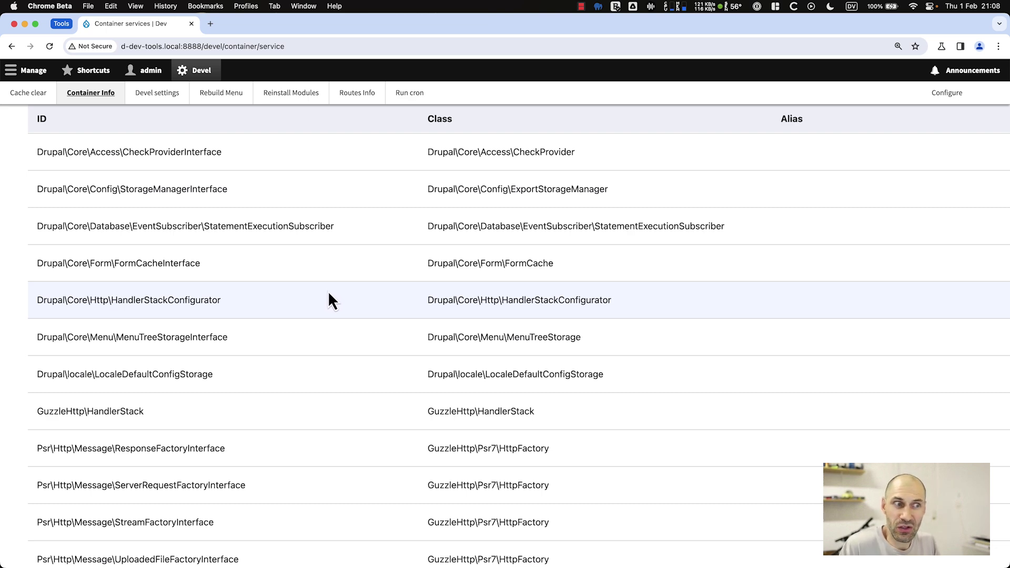
pyautogui.scroll(5, 329, 292)
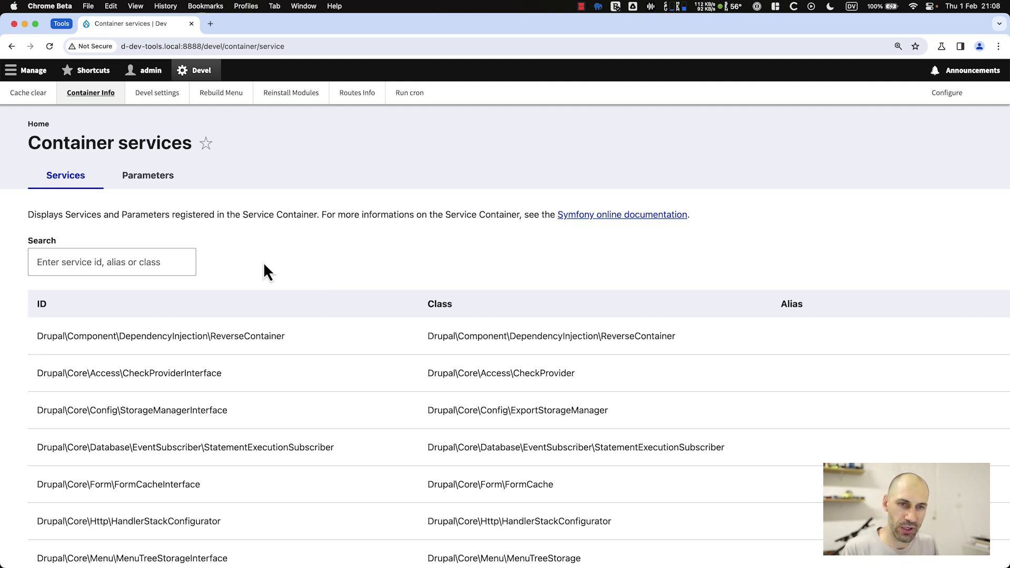
pyautogui.click(137, 269)
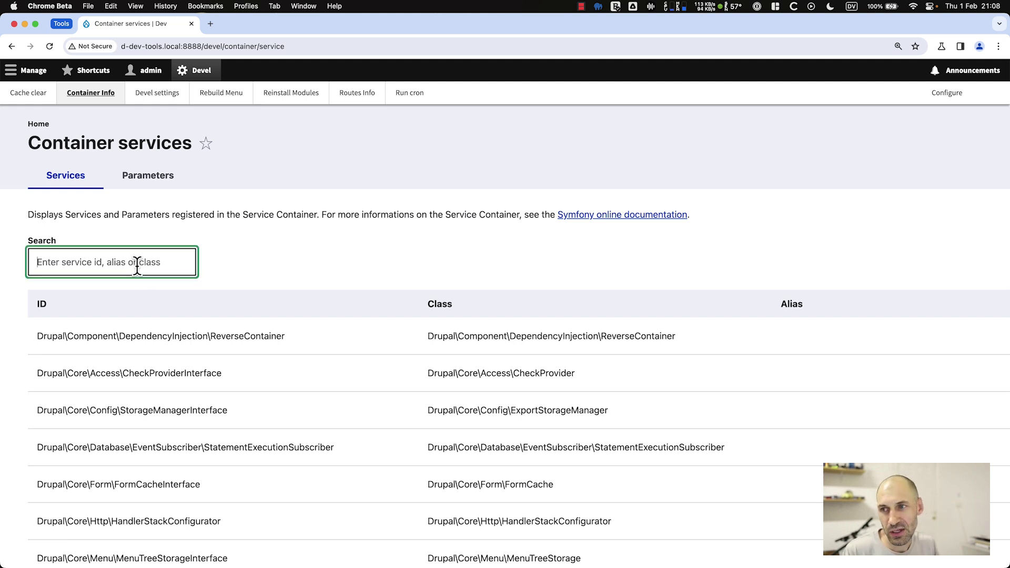
pyautogui.click(163, 96)
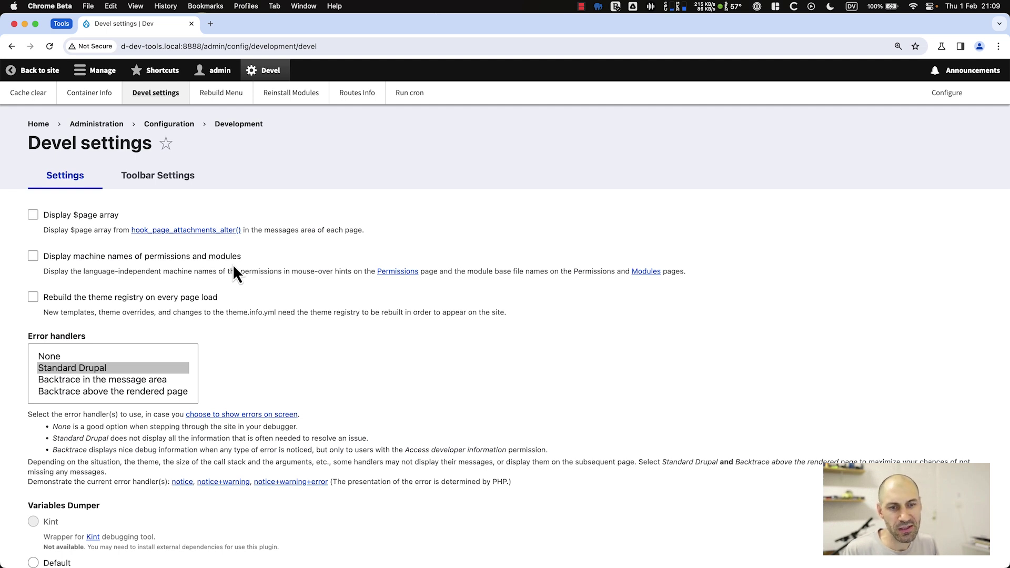
# - Return to Container services, view the rebuild-router confirmation, then open Reinstall modules
pyautogui.press('super+bracketleft')
pyautogui.click(237, 103)
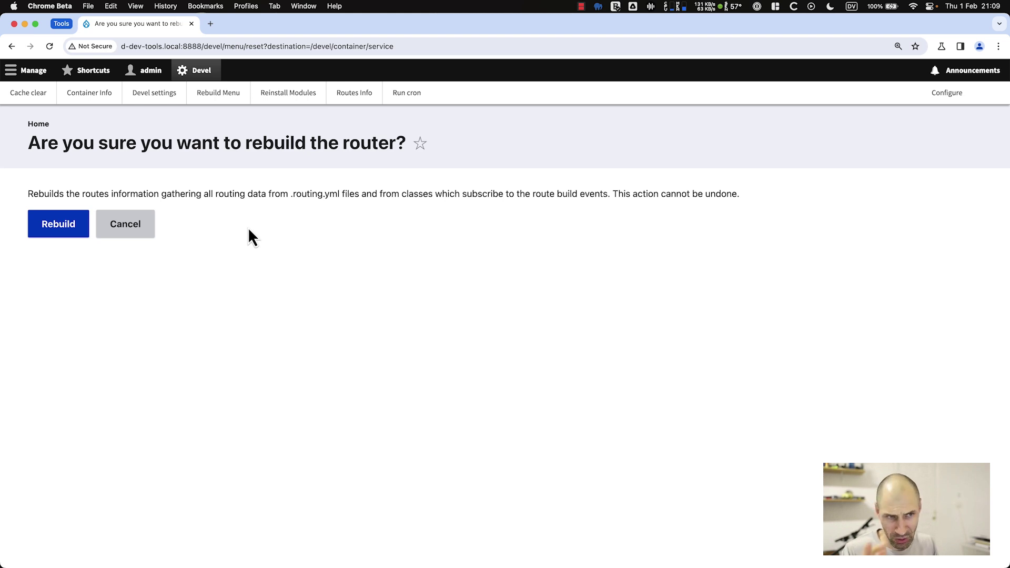
pyautogui.click(277, 99)
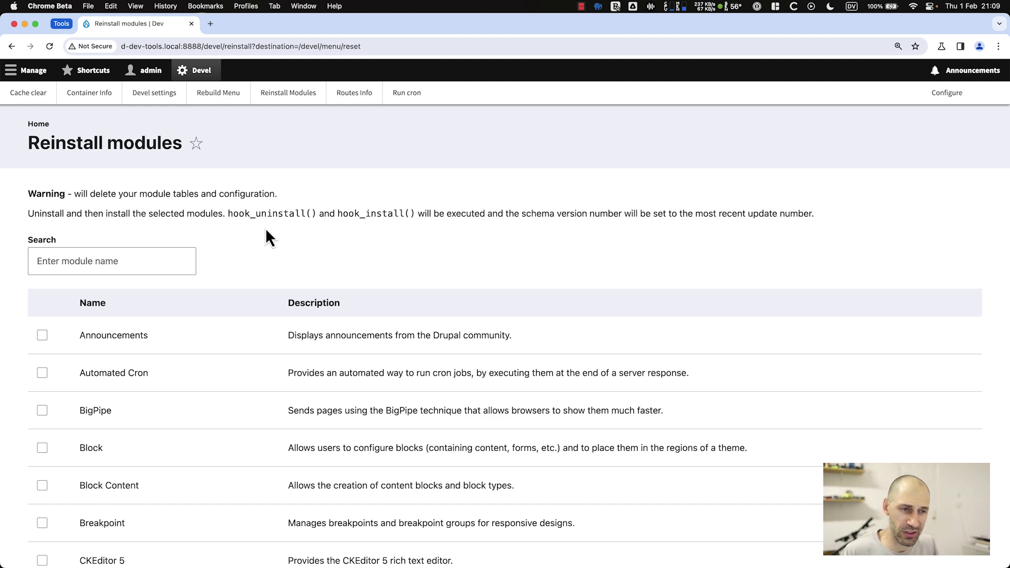
pyautogui.doubleClick(272, 215)
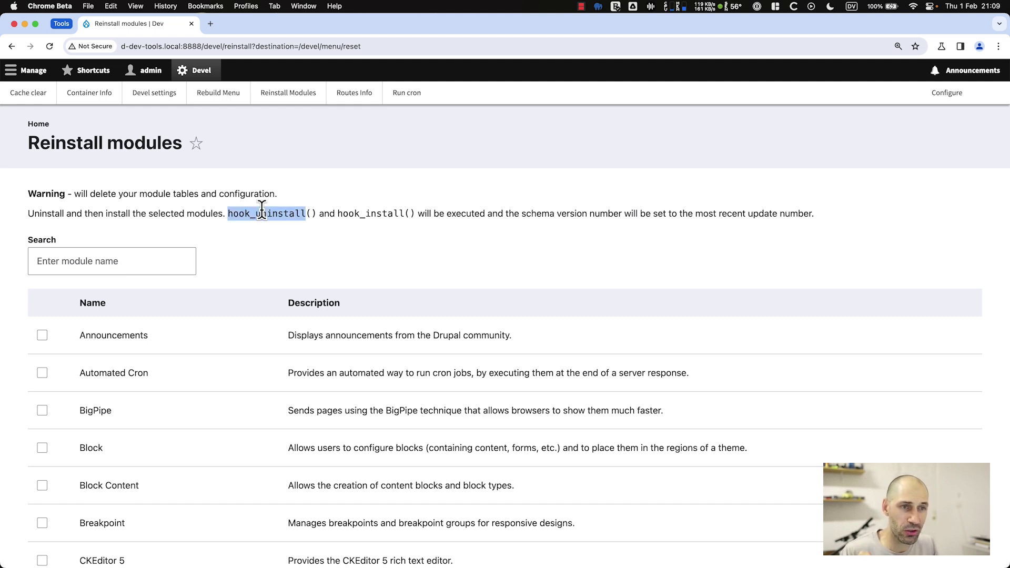
pyautogui.click(287, 216)
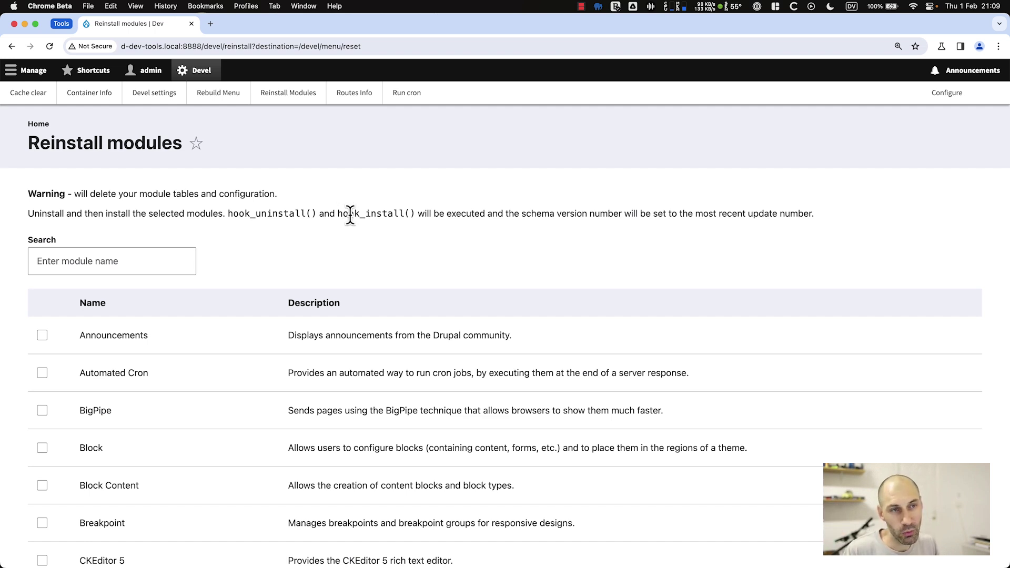
pyautogui.click(366, 101)
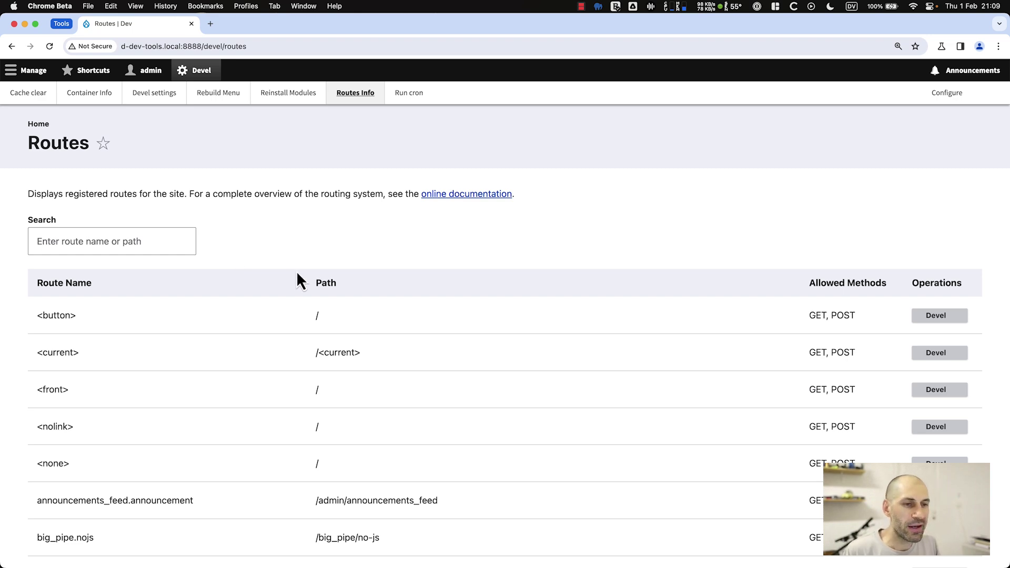
# - Filter the Devel Routes table with the search text 'admin/structure'
pyautogui.scroll(-10, 379, 316)
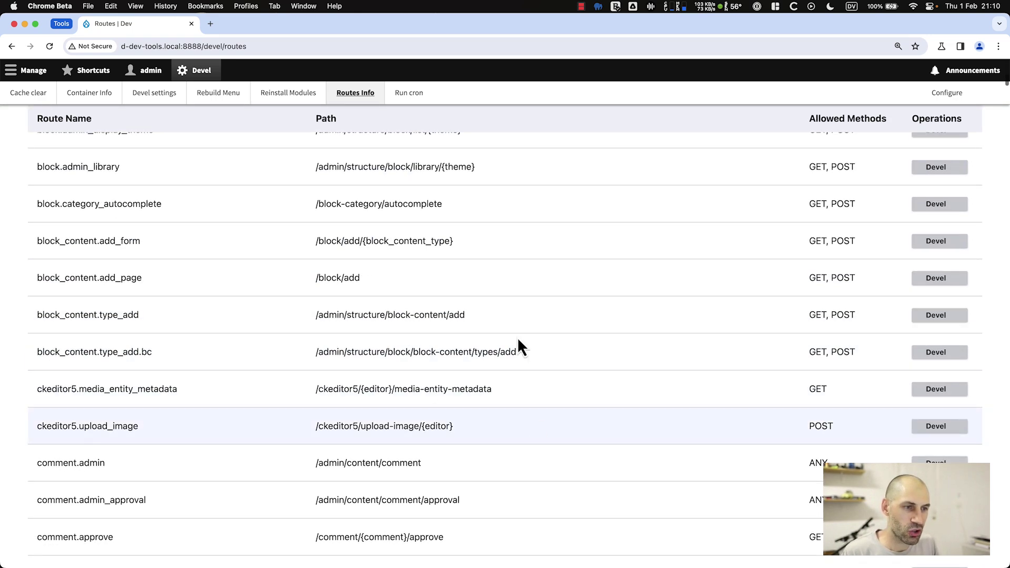
pyautogui.scroll(-9, 426, 402)
pyautogui.scroll(20, 316, 342)
pyautogui.click(147, 243)
pyautogui.write('admin/structure')
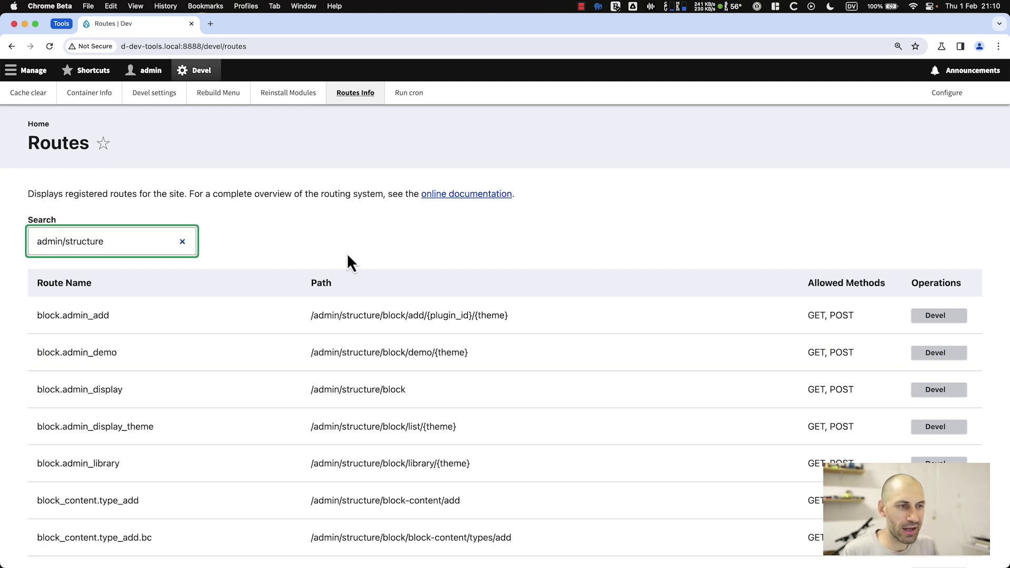
# - Scroll the filtered routes and highlight the entity.block.enable path /admin/structure/block/manage/{block}/enable
pyautogui.scroll(-3, 641, 296)
pyautogui.scroll(-3, 542, 324)
pyautogui.scroll(-4, 528, 300)
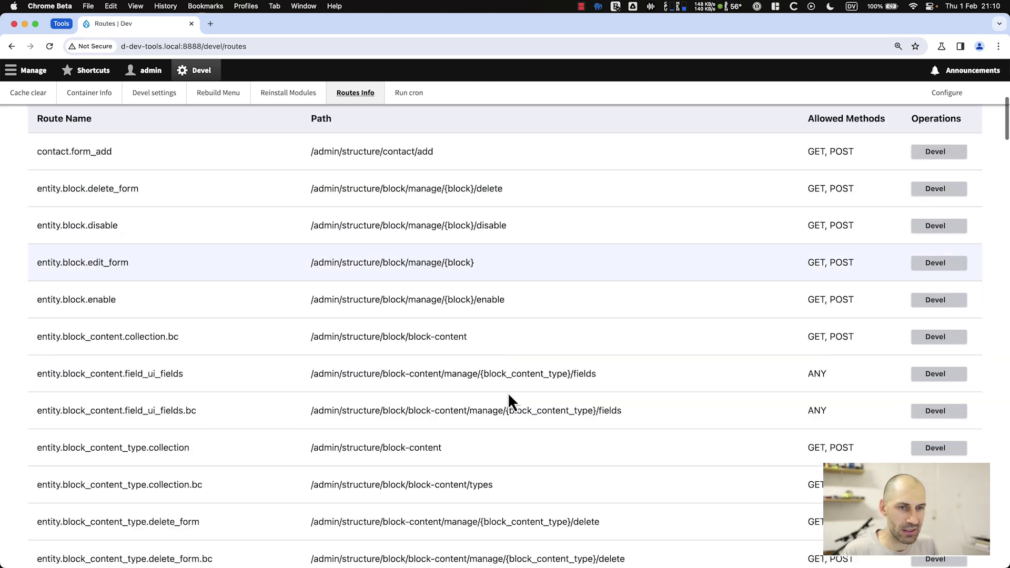
pyautogui.moveTo(194, 317); pyautogui.dragTo(30, 312)
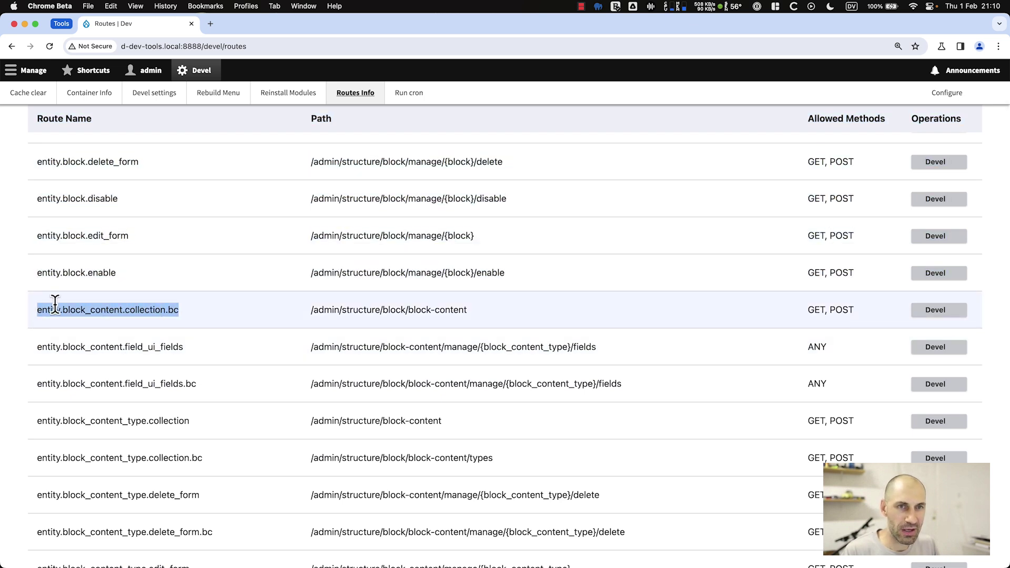
pyautogui.moveTo(519, 311); pyautogui.dragTo(299, 312)
pyautogui.moveTo(514, 272); pyautogui.dragTo(303, 277)
pyautogui.click(303, 277)
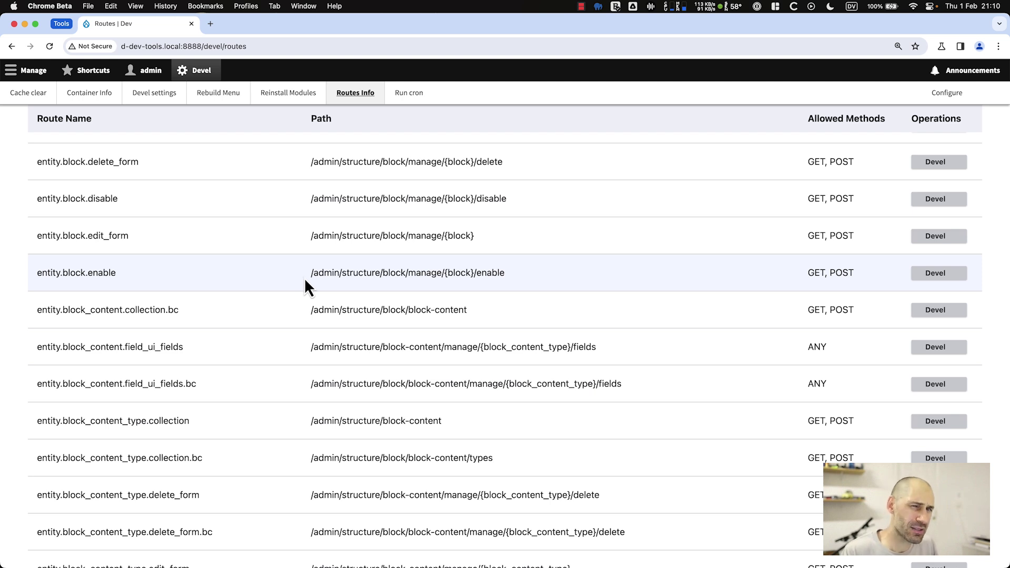
pyautogui.moveTo(582, 279); pyautogui.dragTo(314, 271)
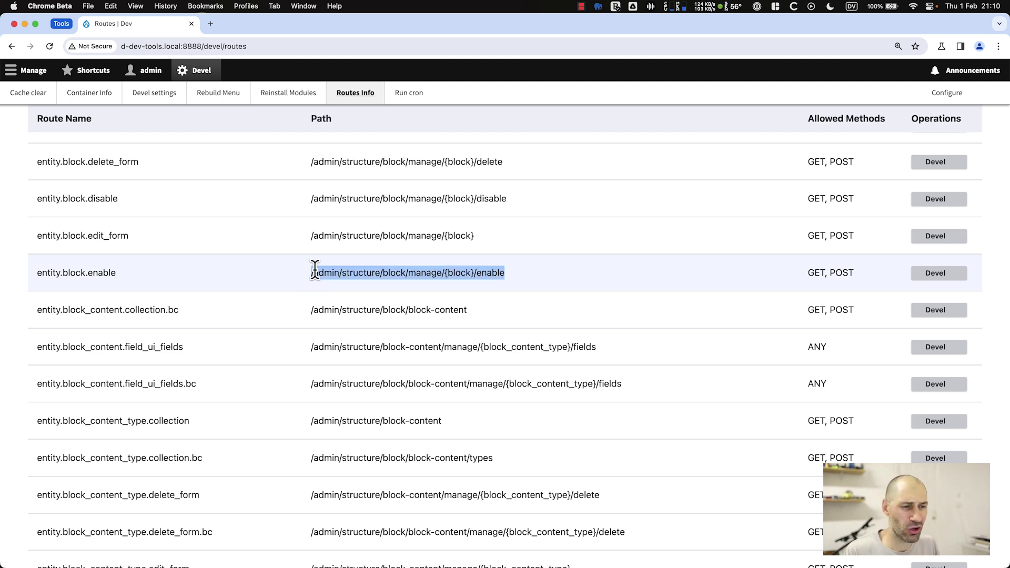
pyautogui.click(315, 271)
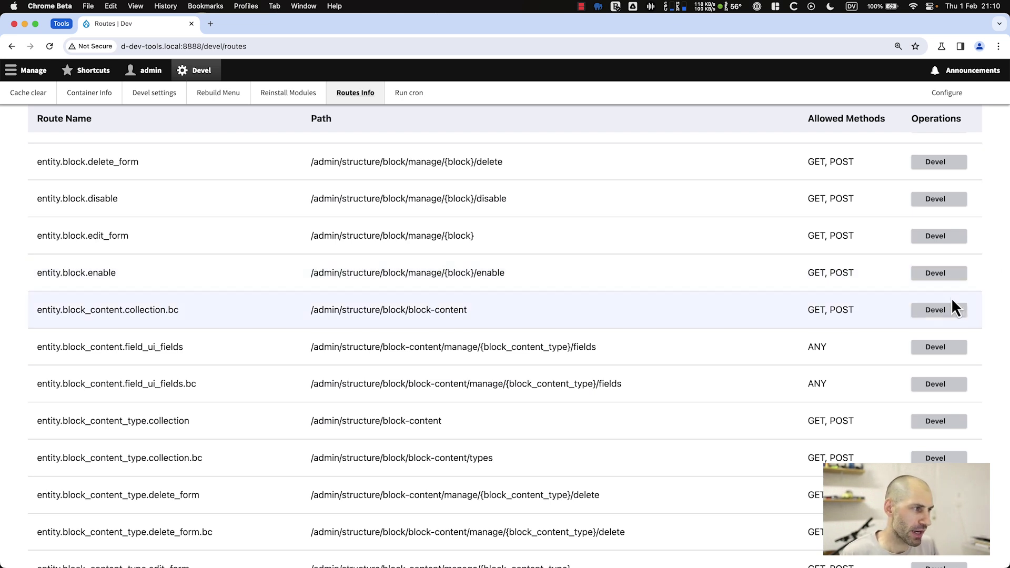
pyautogui.click(949, 275)
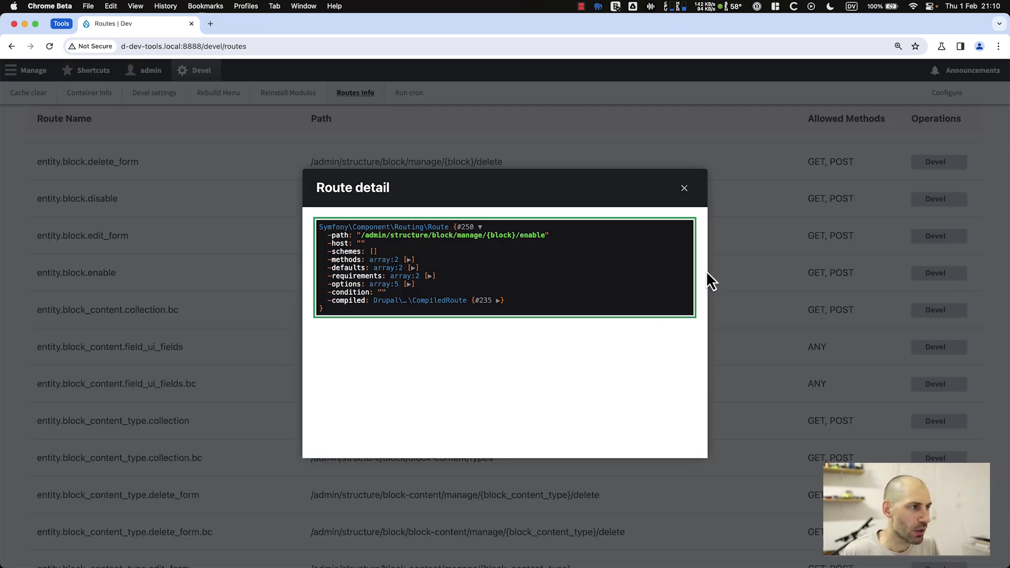
pyautogui.click(410, 284)
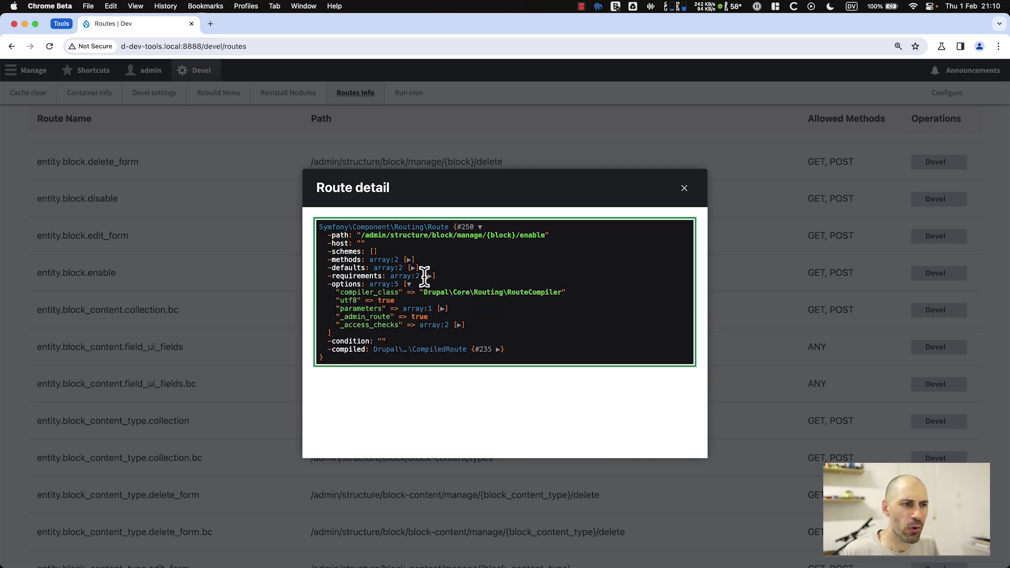
pyautogui.click(430, 276)
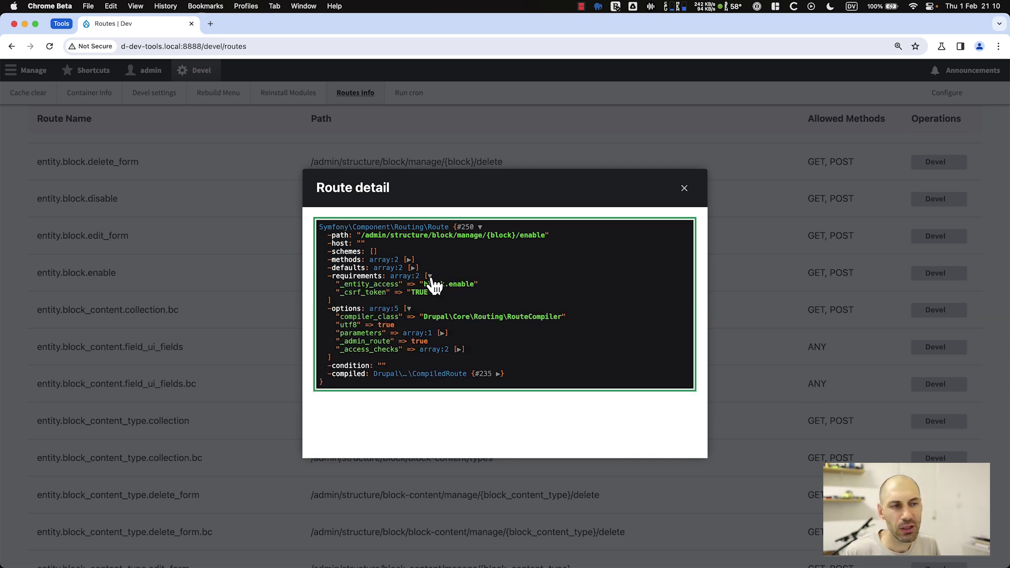
pyautogui.click(413, 268)
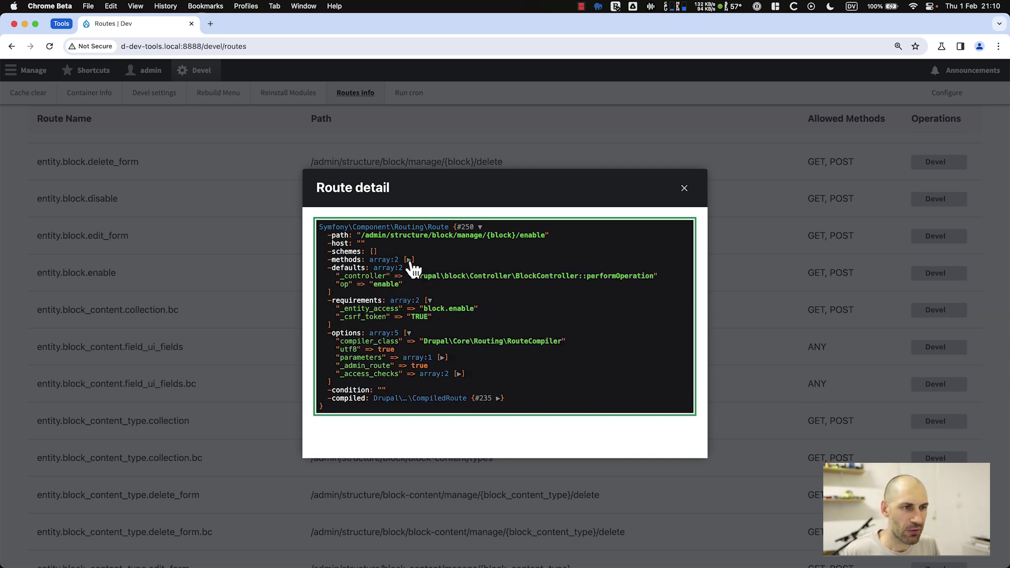
pyautogui.click(411, 262)
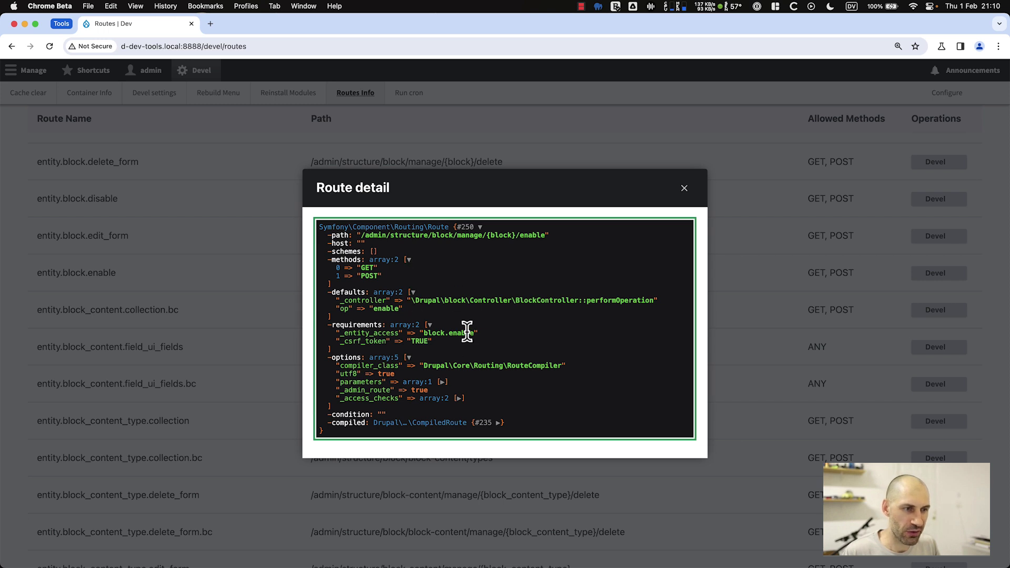
pyautogui.moveTo(477, 330); pyautogui.dragTo(421, 332)
pyautogui.doubleClick(365, 340)
pyautogui.click(367, 334)
pyautogui.doubleClick(367, 334)
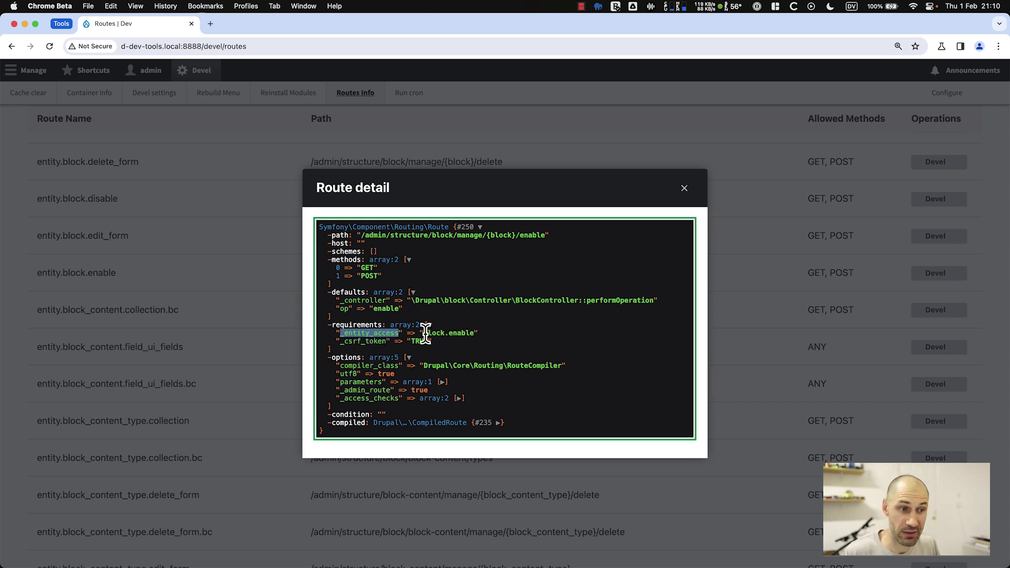
pyautogui.moveTo(424, 333); pyautogui.dragTo(461, 332)
pyautogui.click(461, 333)
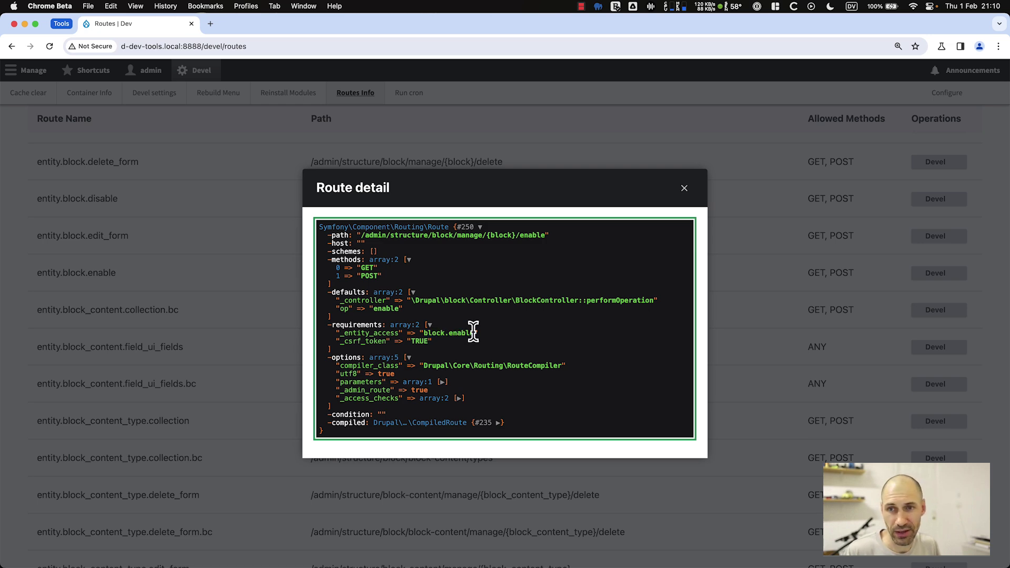
pyautogui.click(684, 188)
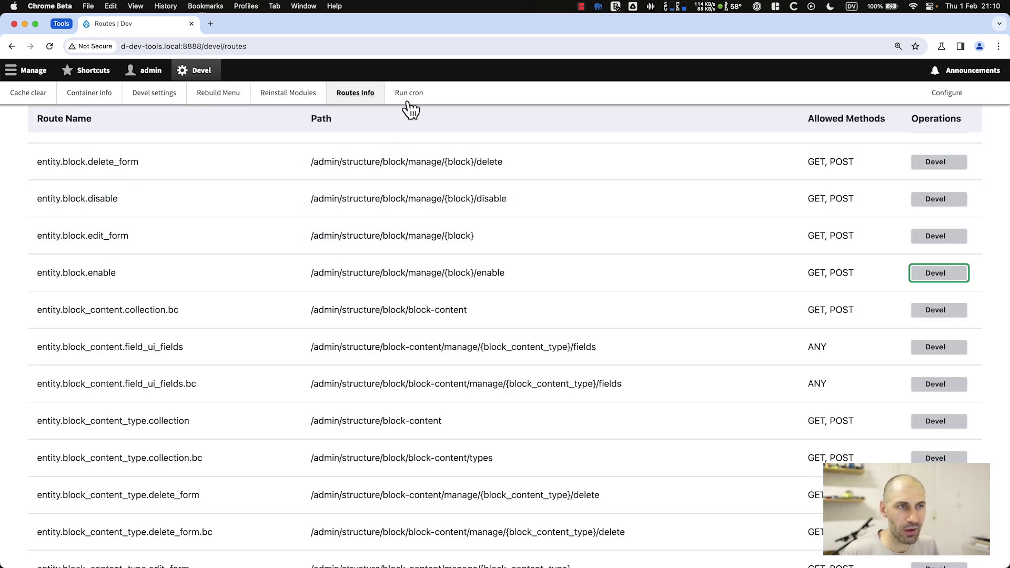
pyautogui.click(412, 95)
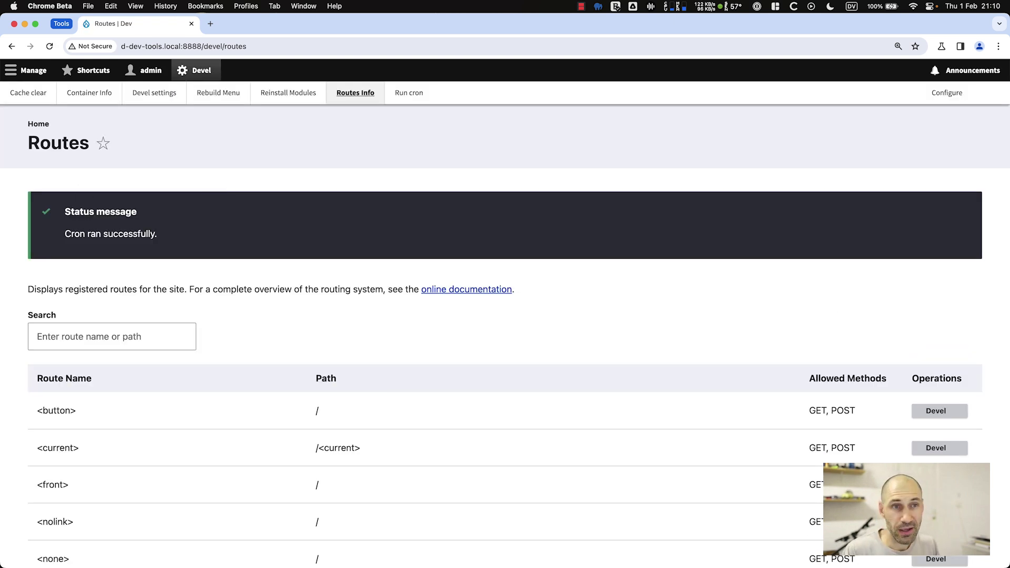
# - In Devel toolbar settings, always show Current route info, Config editor and Theme registry, then save
pyautogui.click(169, 93)
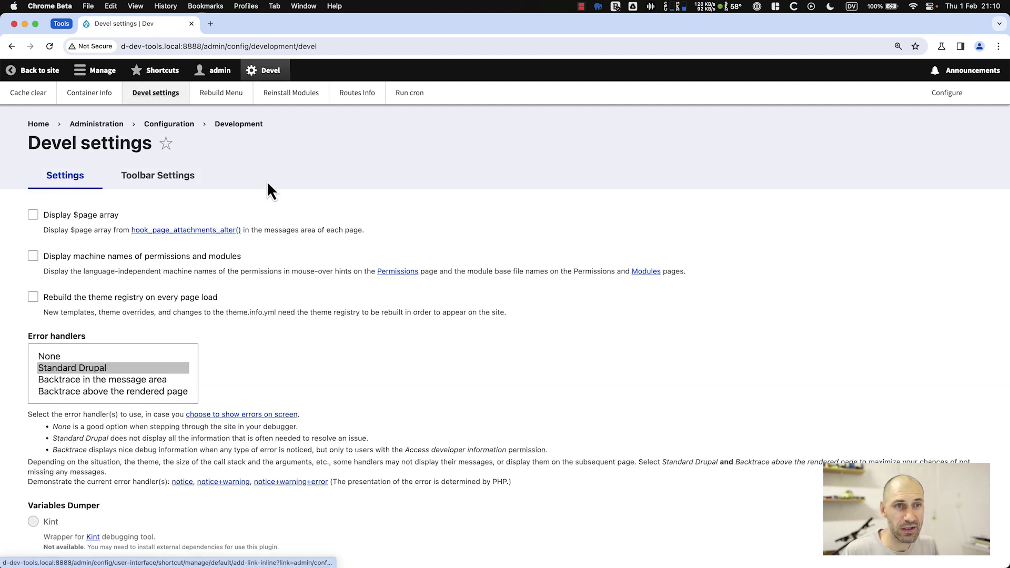
pyautogui.click(169, 185)
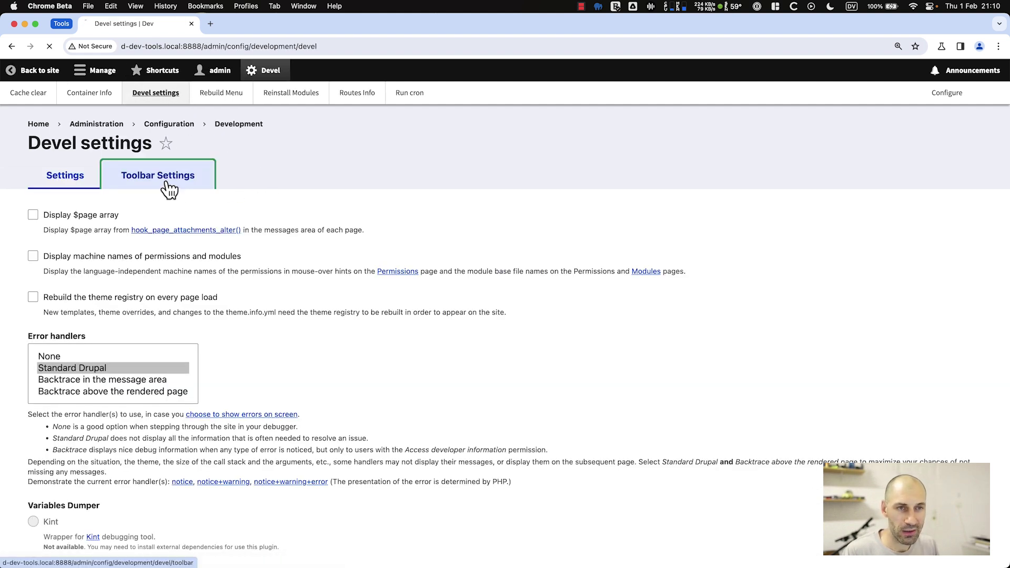
pyautogui.scroll(-3, 147, 200)
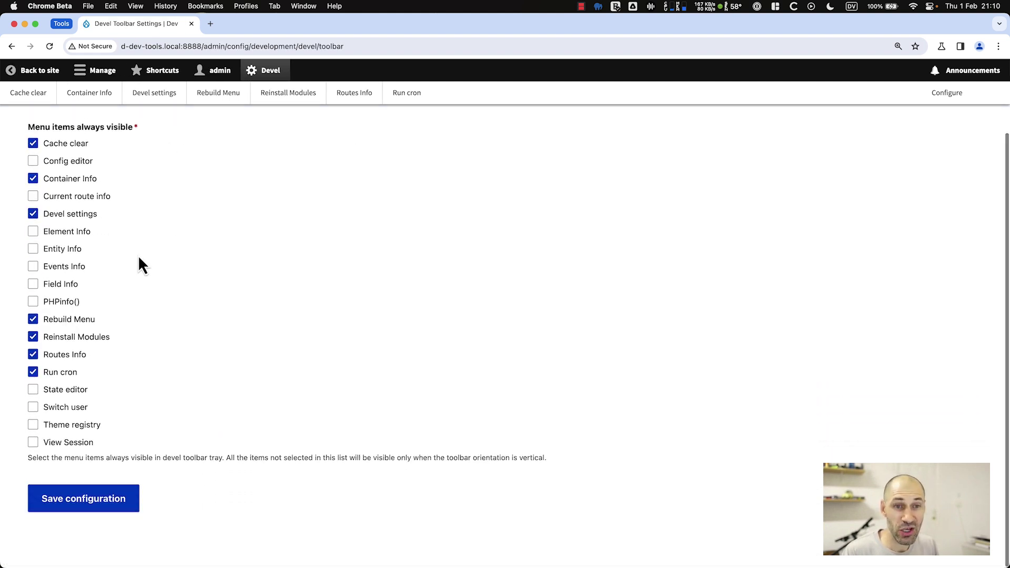
pyautogui.click(93, 217)
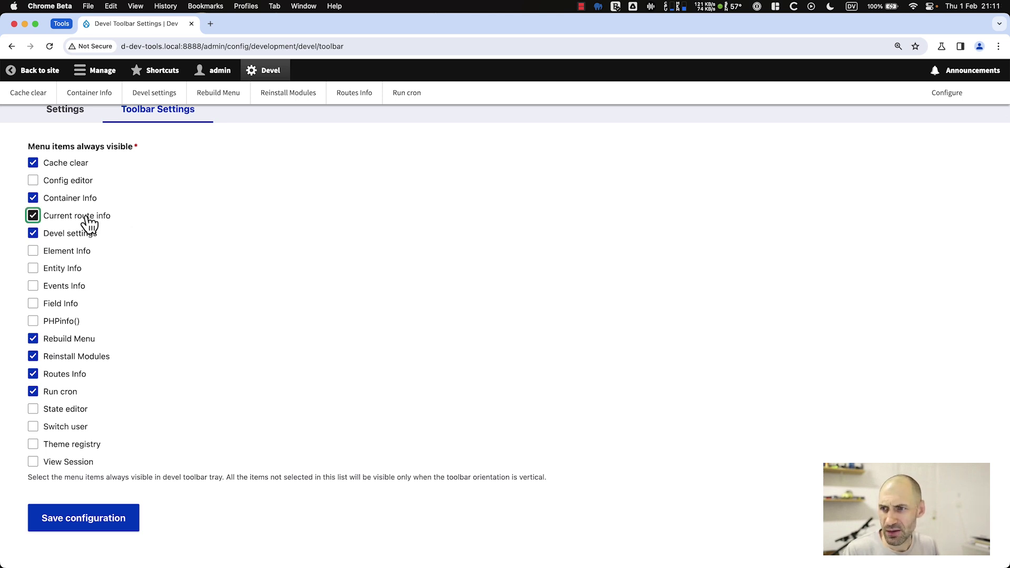
pyautogui.click(76, 183)
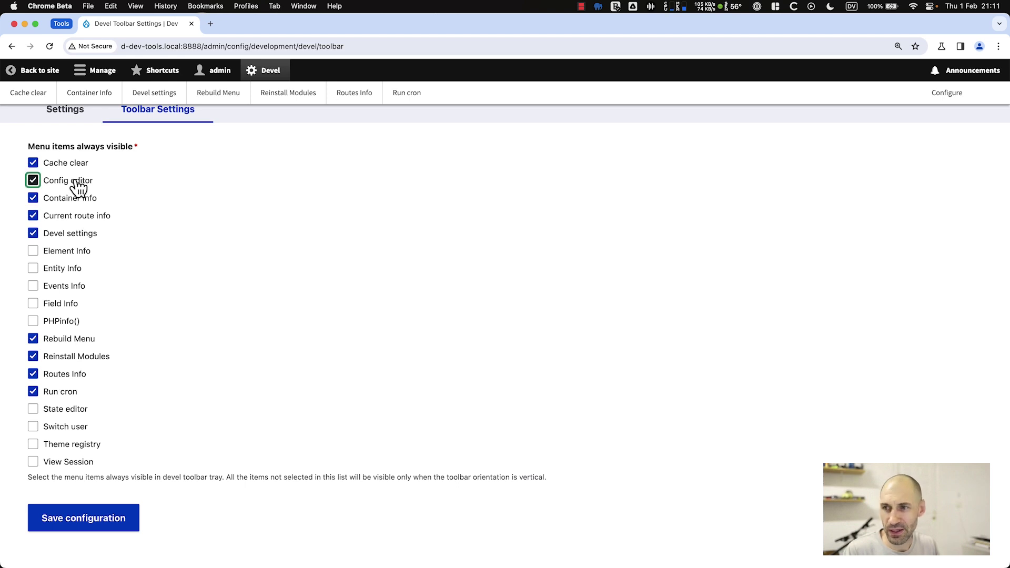
pyautogui.click(76, 445)
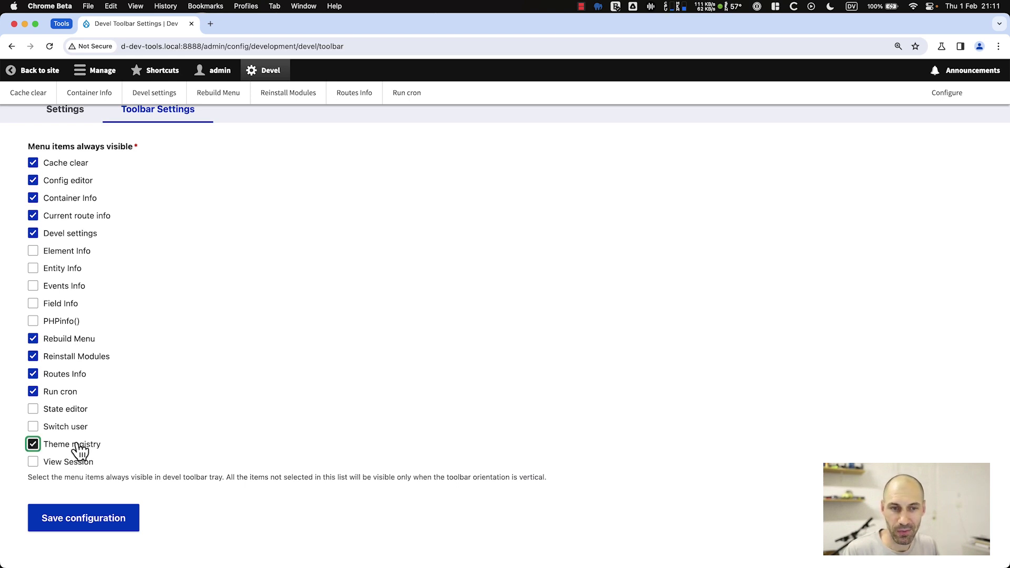
pyautogui.scroll(-1, 99, 451)
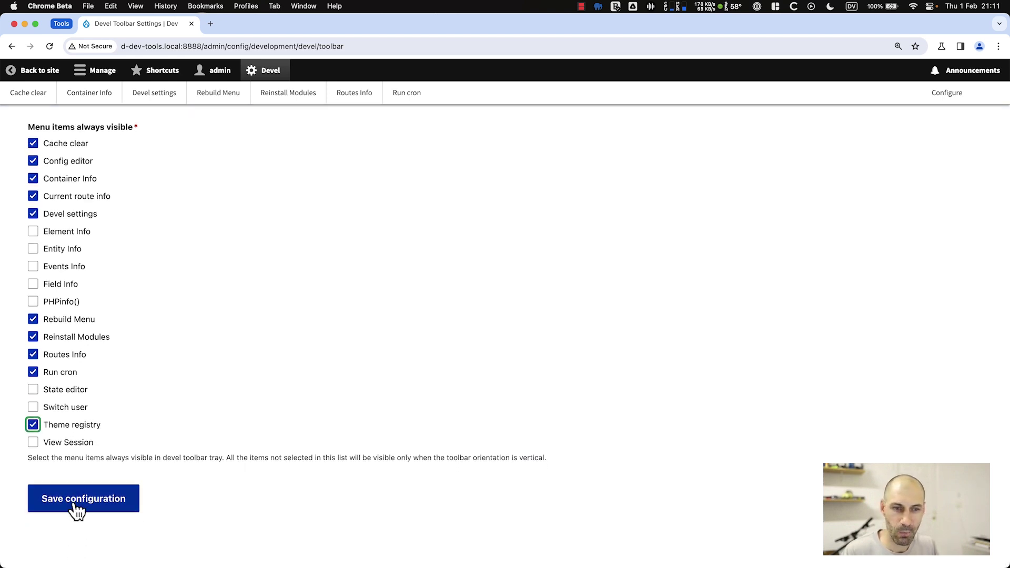
pyautogui.click(76, 508)
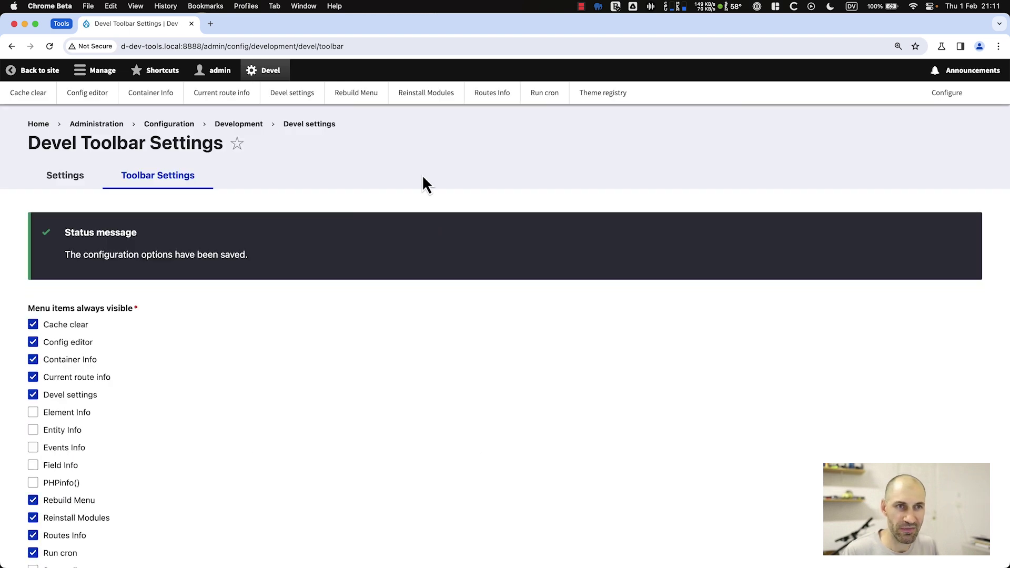
# - Open Current route info for the admin user's My account page, zoomed in
pyautogui.click(39, 124)
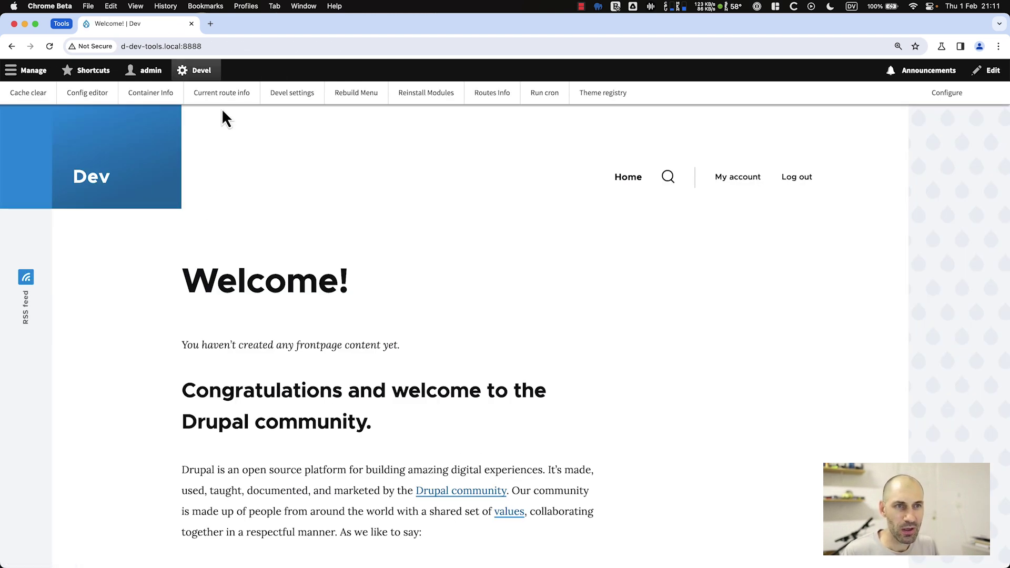
pyautogui.click(724, 185)
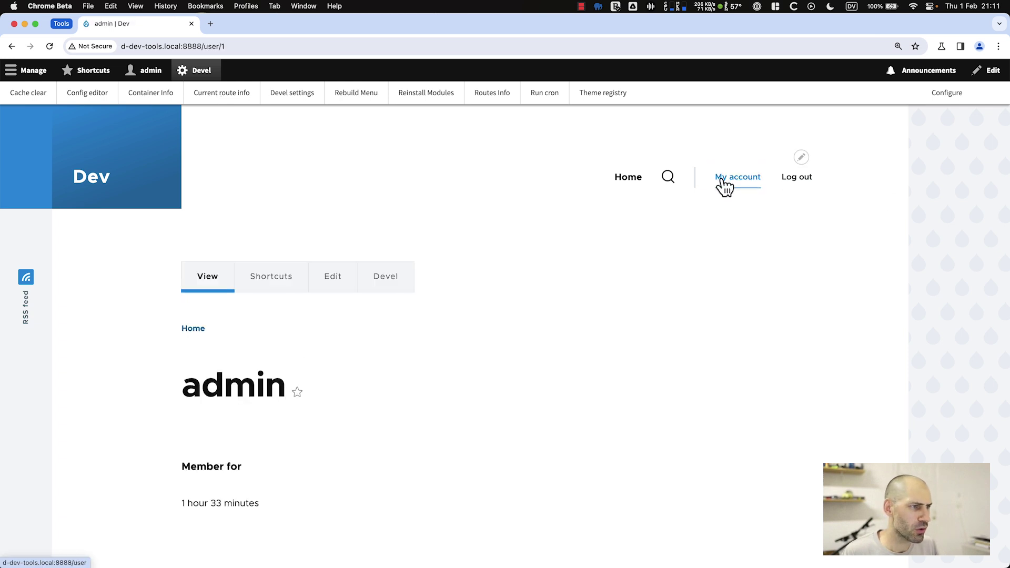
pyautogui.click(246, 100)
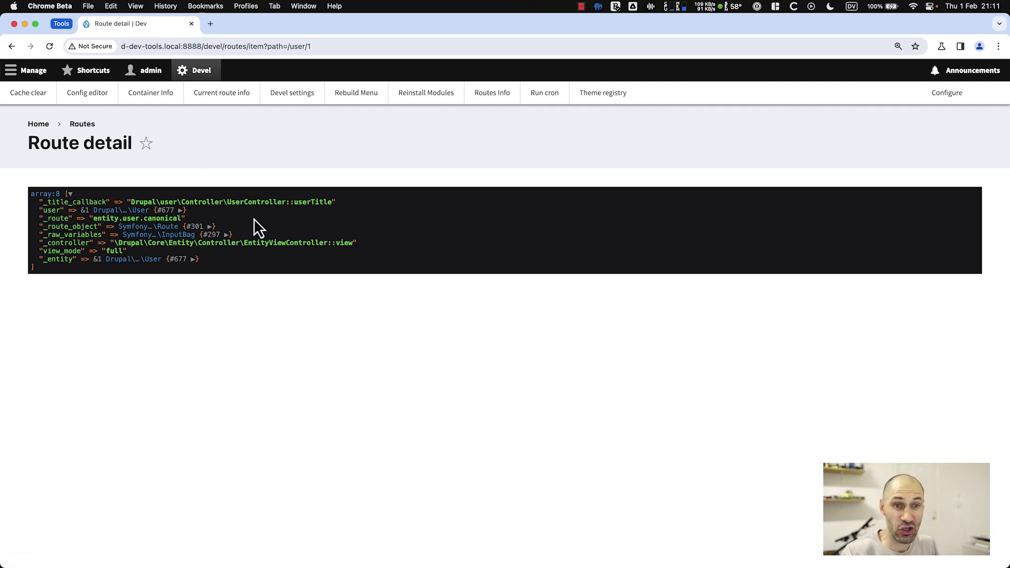
pyautogui.press('super+equal')
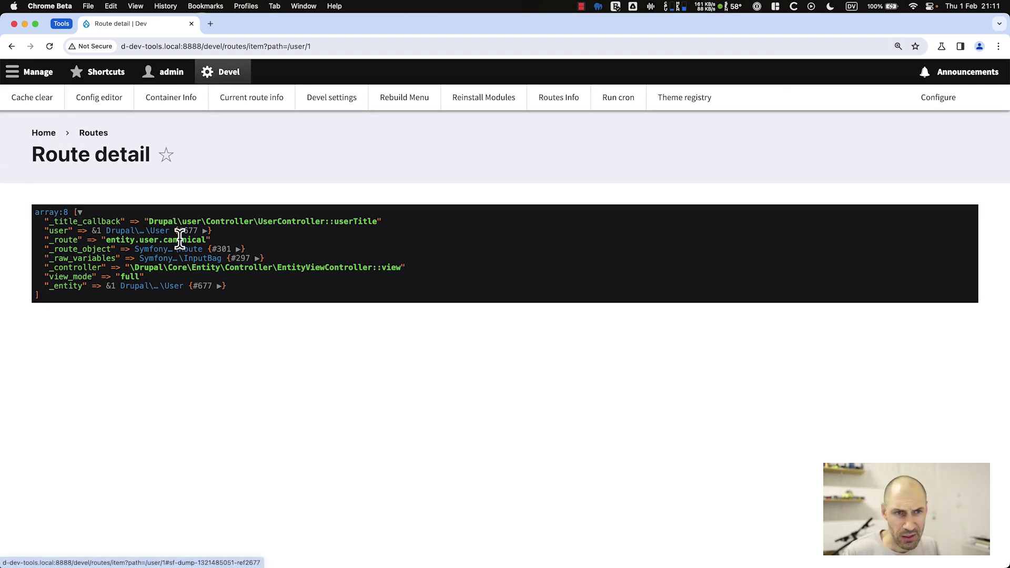
# - Inspect the user and _entity dump objects and the EntityViewController controller, then return to the profile
pyautogui.click(210, 235)
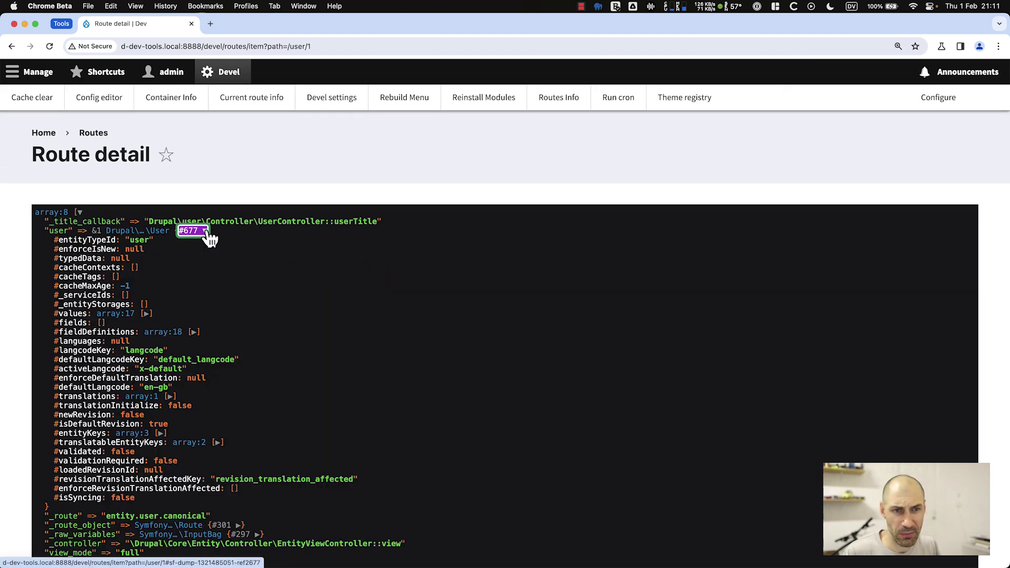
pyautogui.click(209, 232)
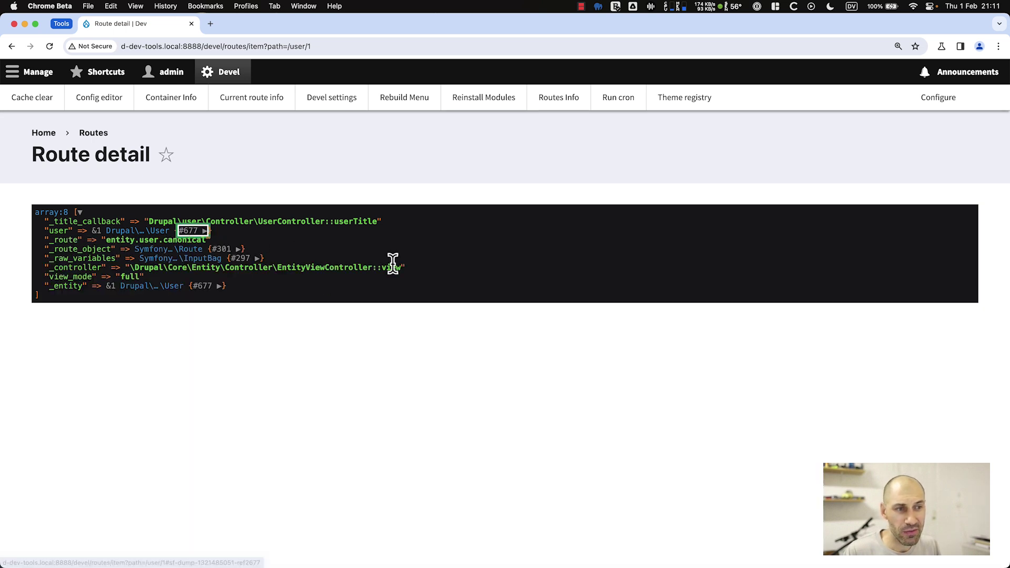
pyautogui.moveTo(404, 267)
pyautogui.mouseDown()
pyautogui.moveTo(130, 267)
pyautogui.moveTo(402, 268)
pyautogui.mouseUp()
pyautogui.click(131, 267)
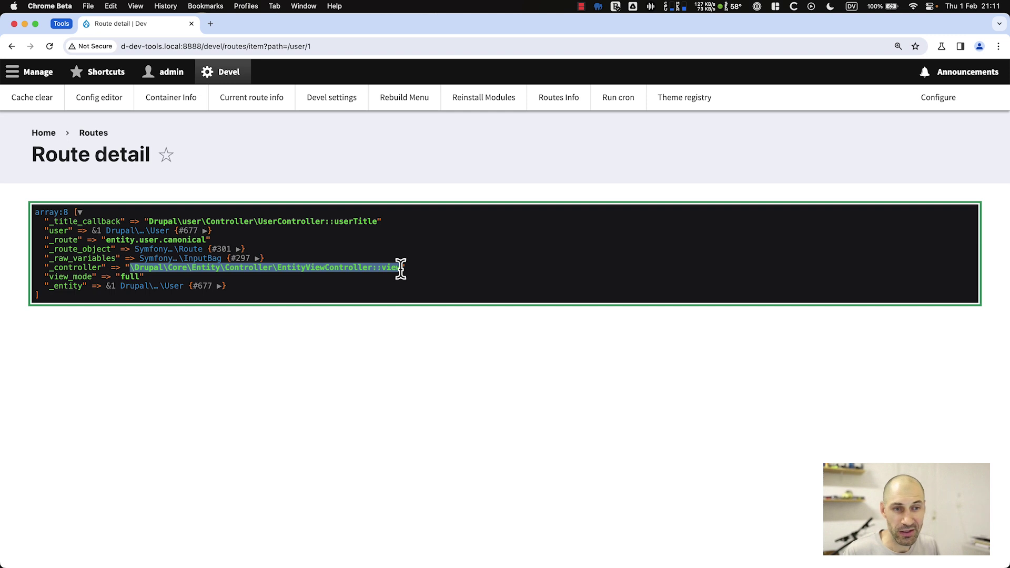
pyautogui.click(219, 293)
pyautogui.click(219, 293)
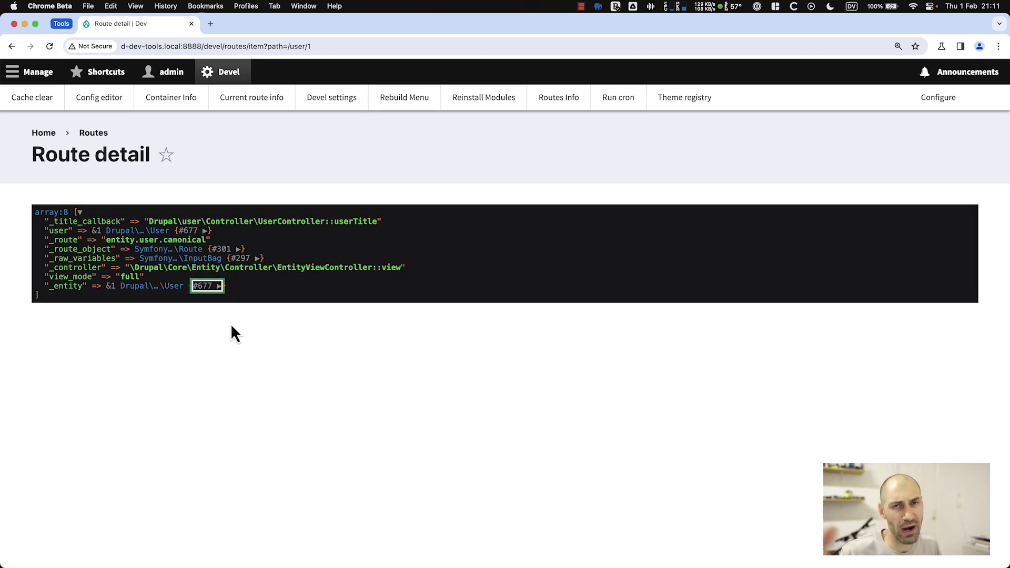
pyautogui.click(222, 343)
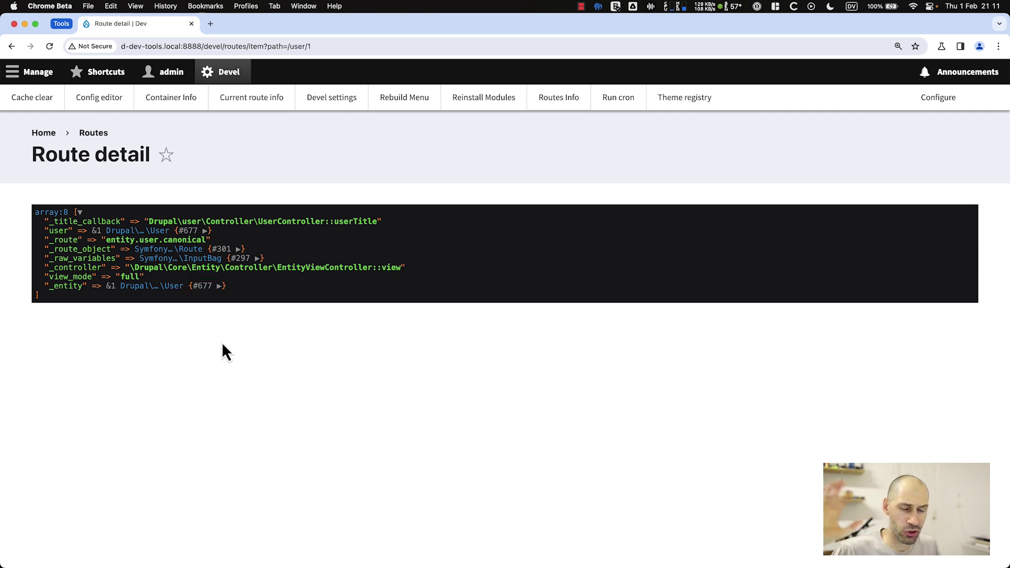
pyautogui.doubleClick(316, 267)
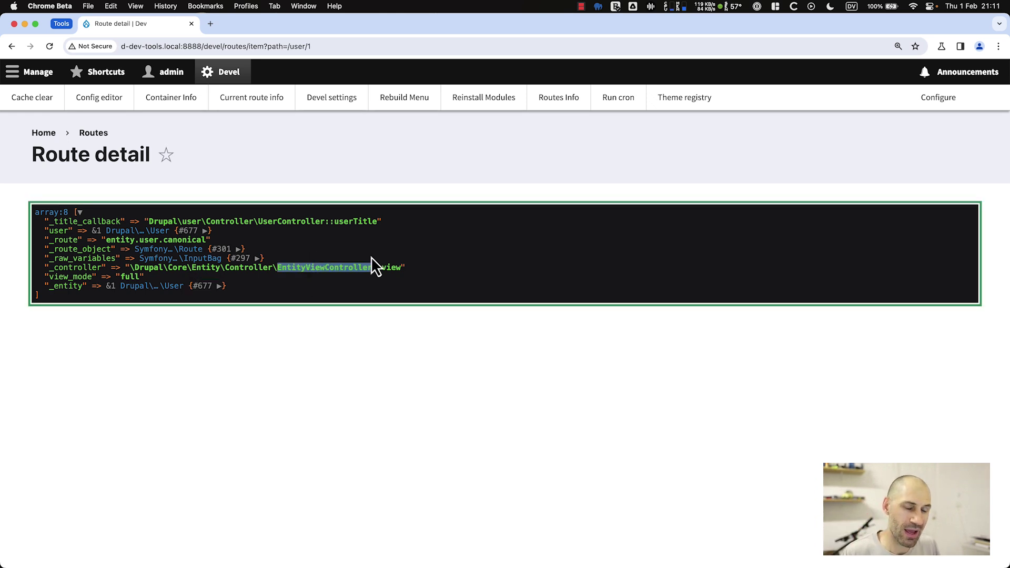
pyautogui.press('super+bracketleft')
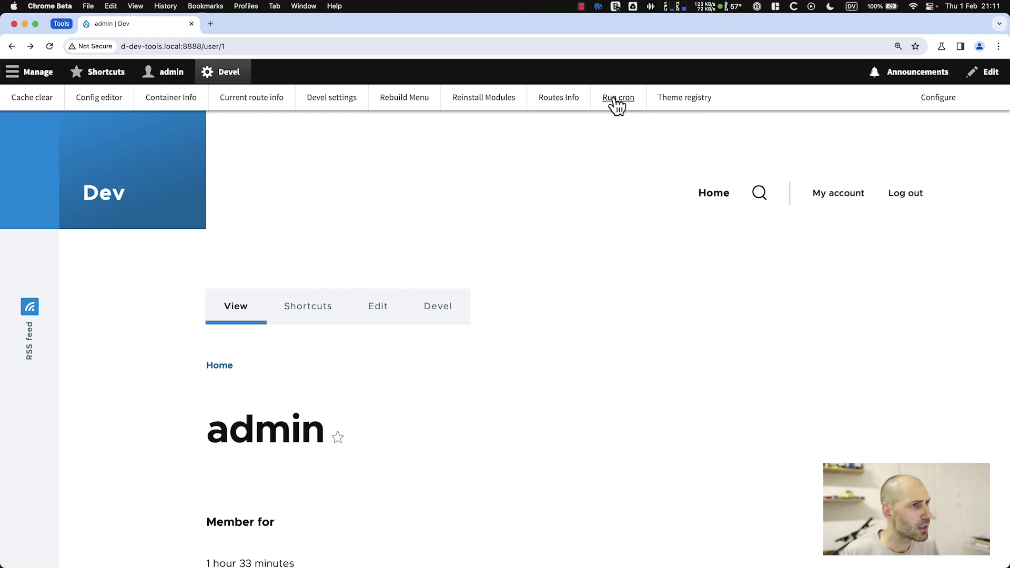
# - Scroll through the Theme registry dump, then switch to the Config editor configuration list
pyautogui.click(676, 99)
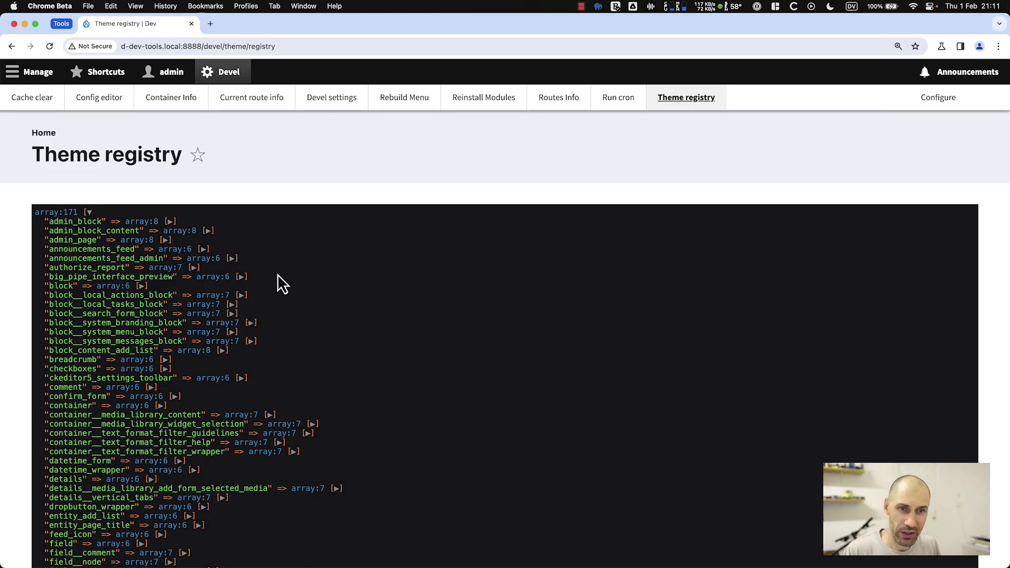
pyautogui.scroll(-12, 278, 279)
pyautogui.scroll(-15, 280, 279)
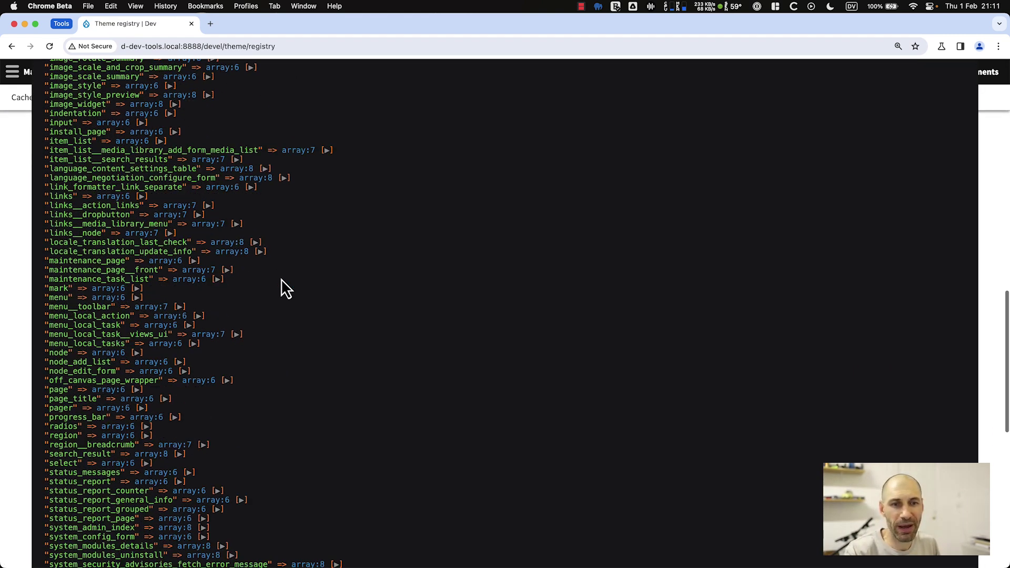
pyautogui.scroll(20, 282, 290)
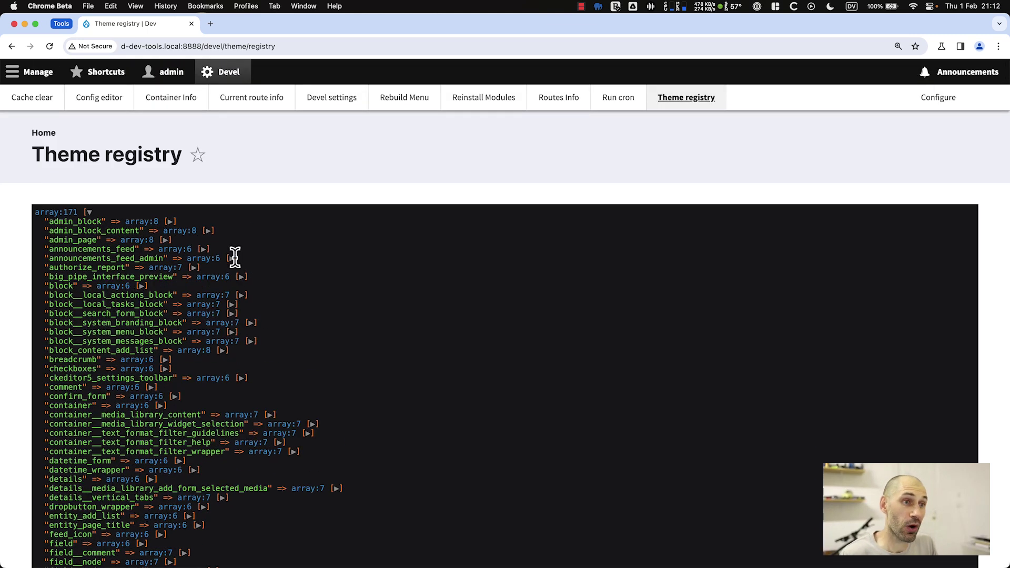
pyautogui.click(108, 99)
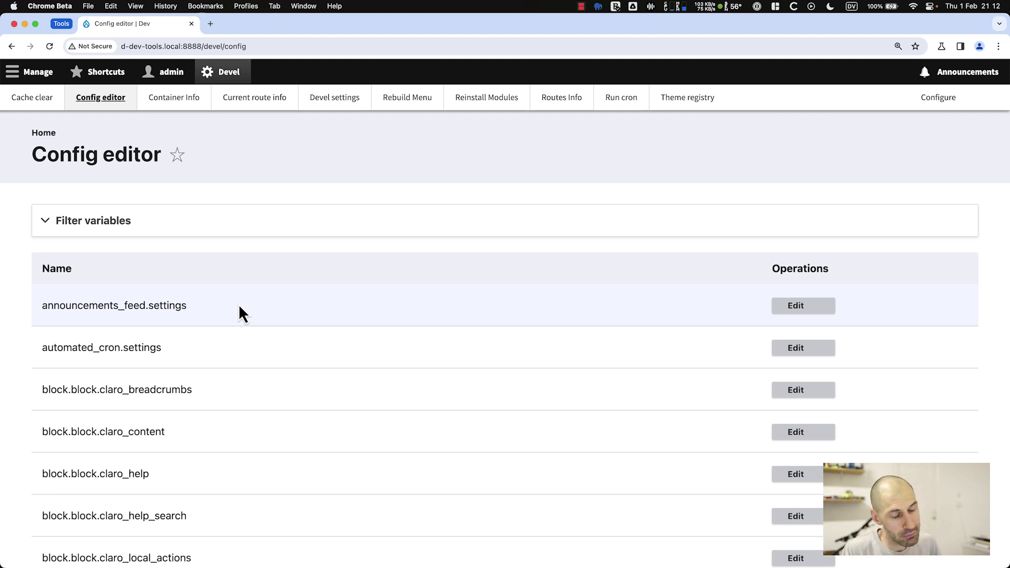
pyautogui.click(796, 310)
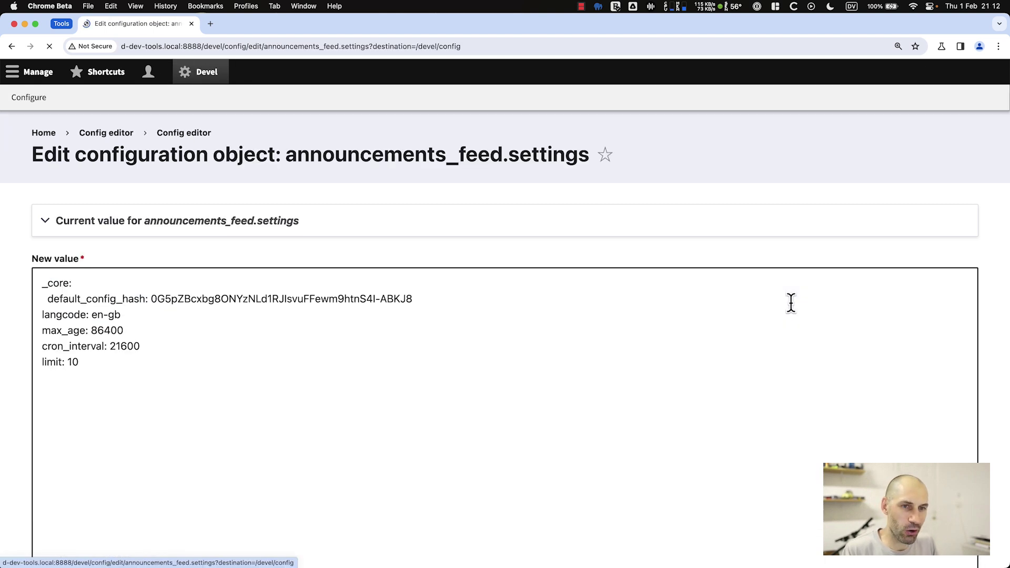
pyautogui.click(243, 334)
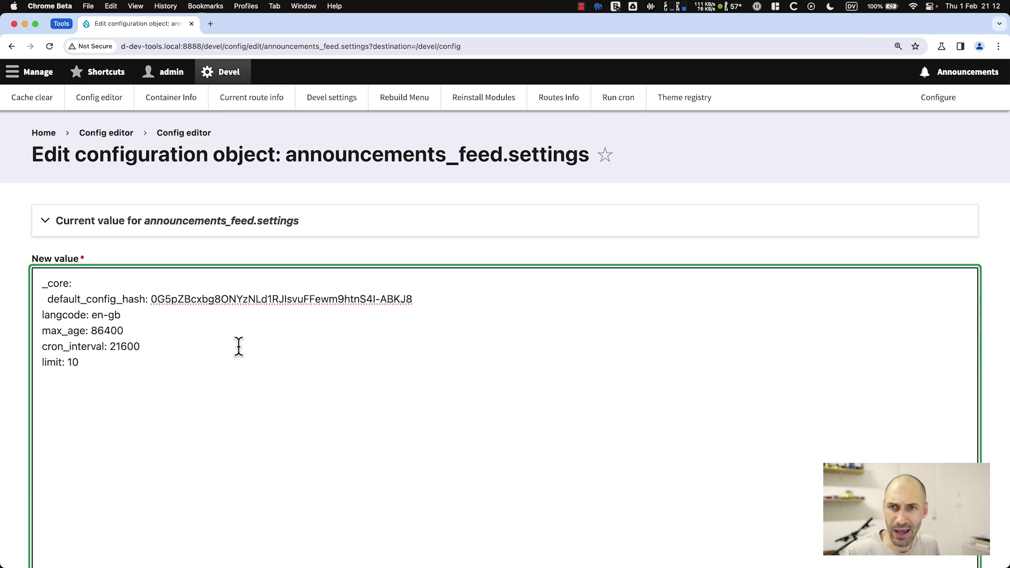
pyautogui.press('super+bracketleft')
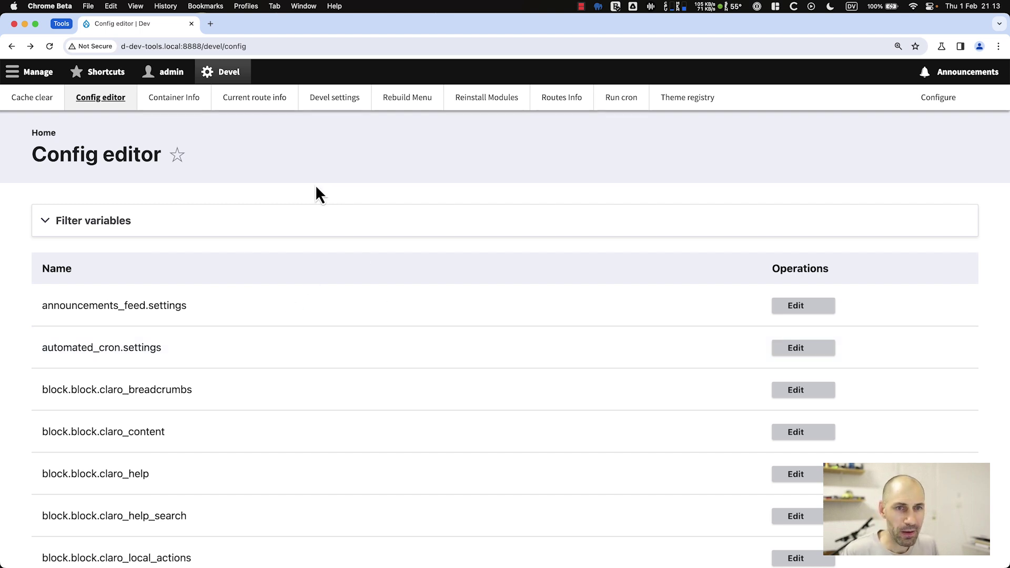
# - Review the Devel settings form: error handler, Symfony var-dumper and temporary://drupal_debug.txt log file
pyautogui.click(353, 100)
pyautogui.scroll(-4, 348, 389)
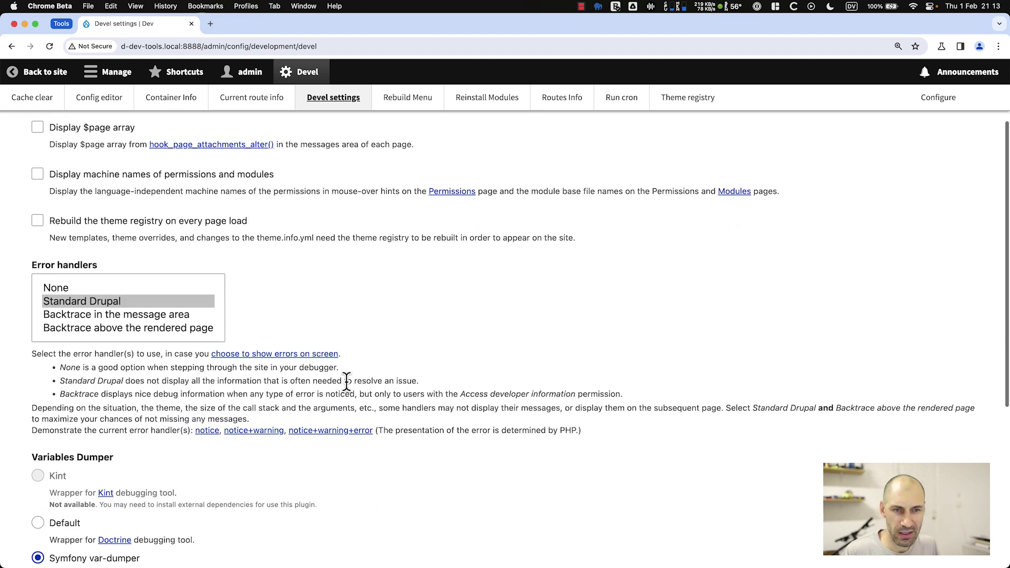
pyautogui.scroll(3, 356, 381)
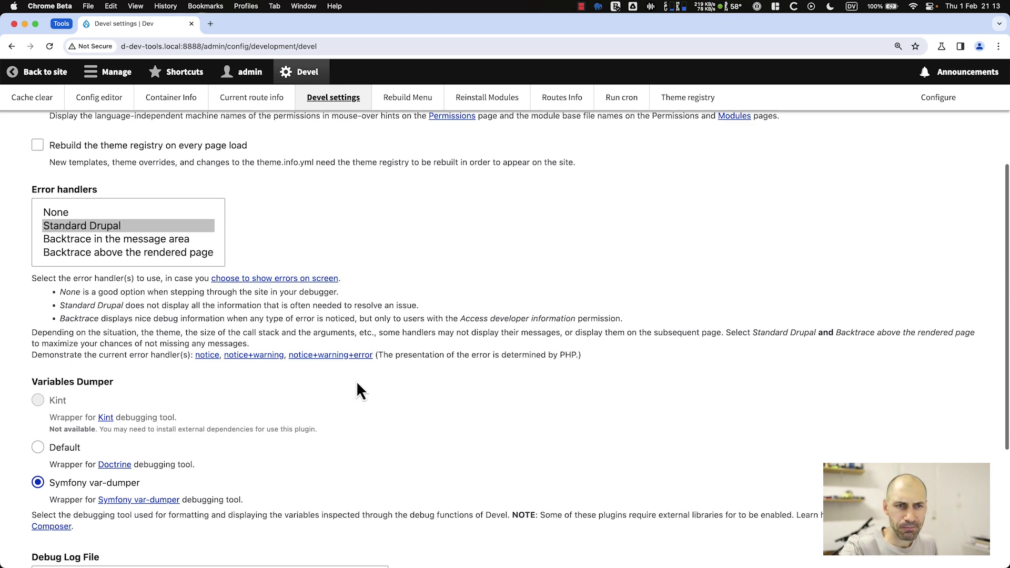
pyautogui.scroll(4, 357, 383)
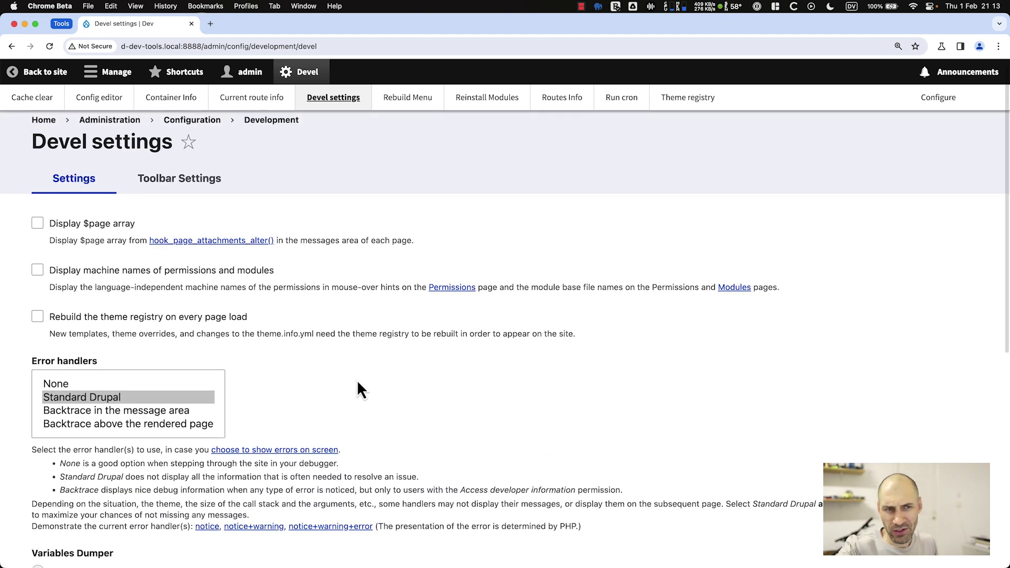
pyautogui.scroll(-4, 349, 374)
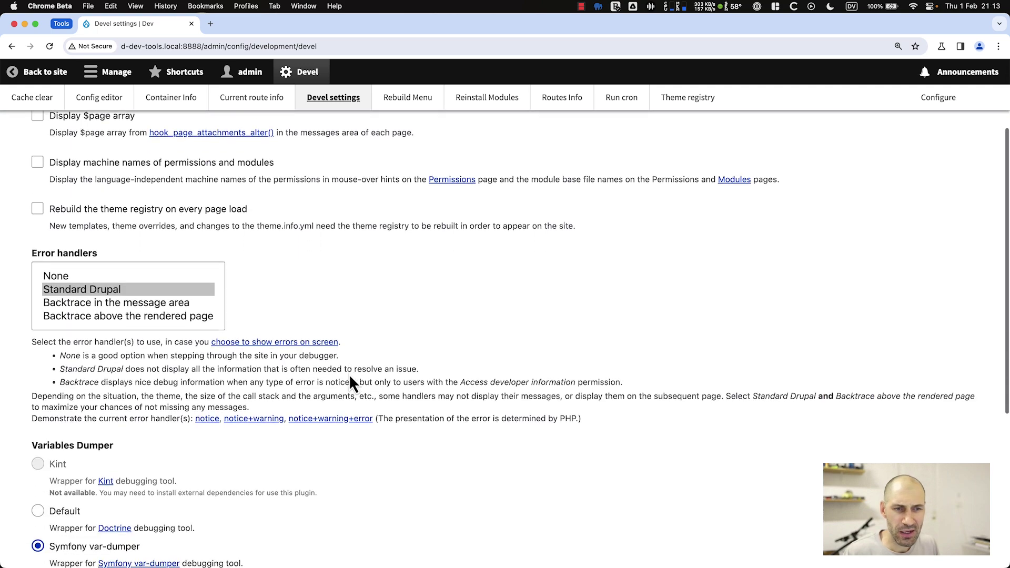
pyautogui.scroll(-4, 353, 379)
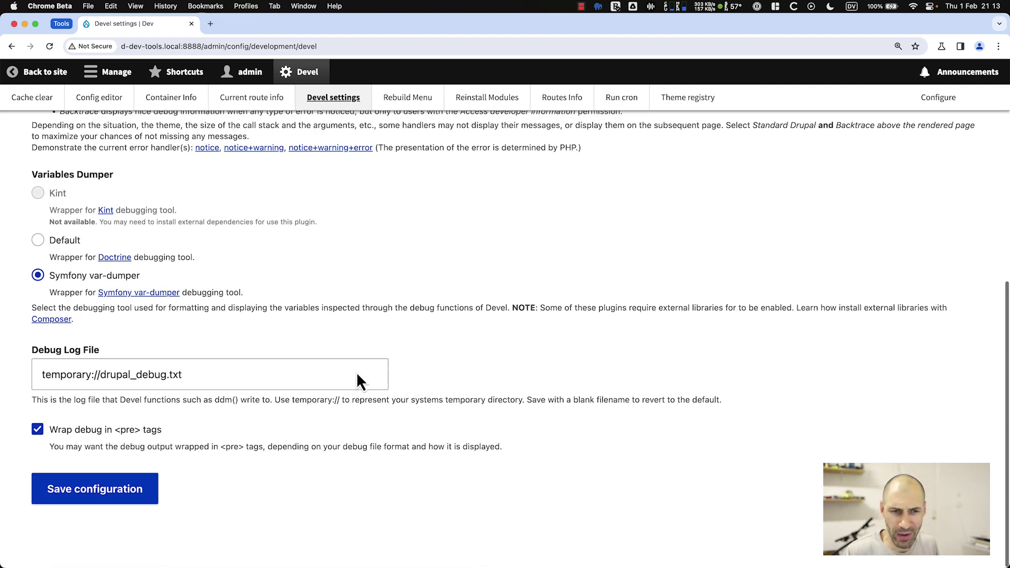